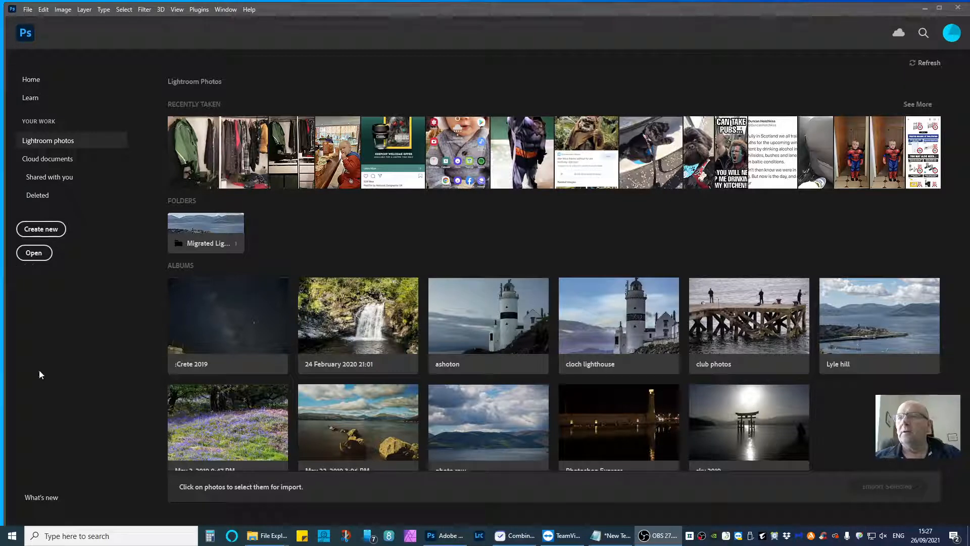
Open LH time lapse001.jpg from the jpg images folder as an image sequence with a frame rate of 25 fps.
left_click(32, 254)
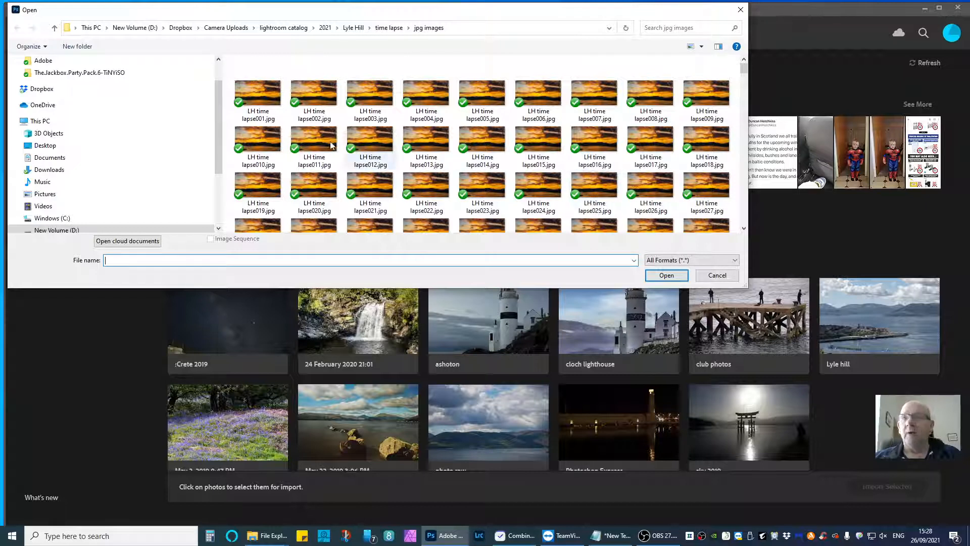
left_click(267, 94)
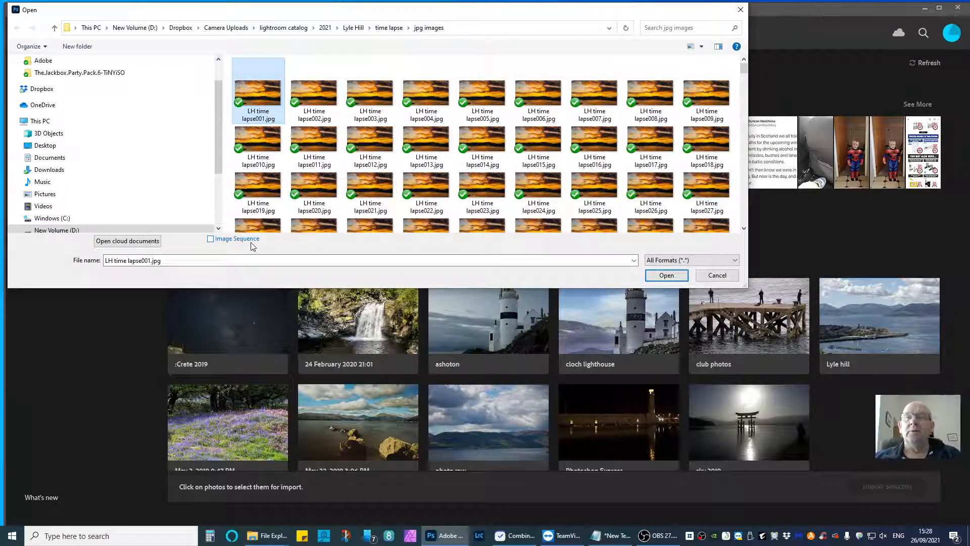
left_click(212, 241)
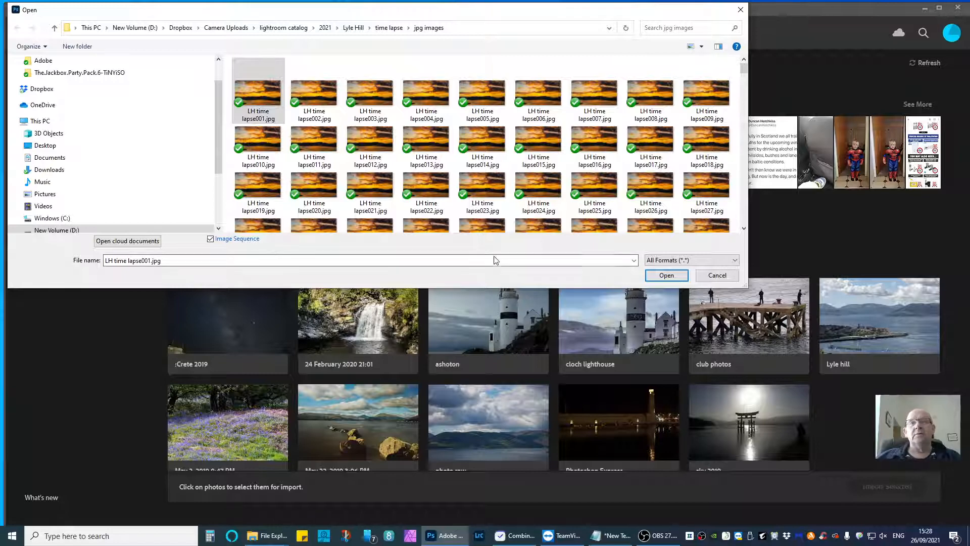
left_click(666, 276)
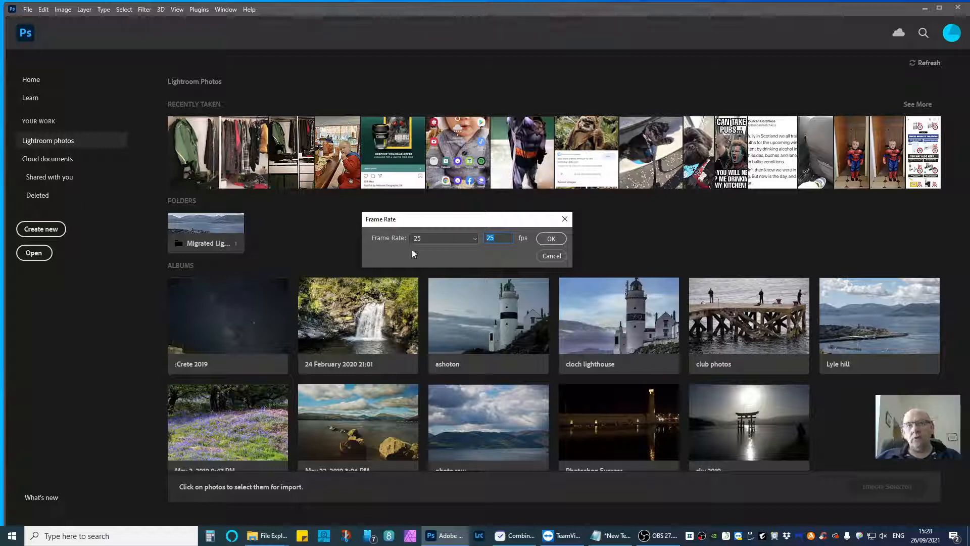
left_click(473, 240)
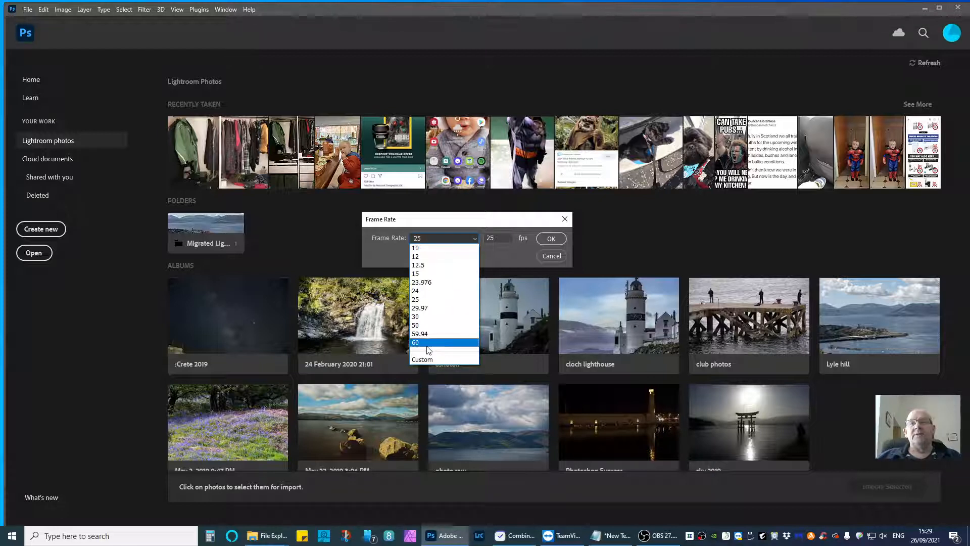
left_click(436, 301)
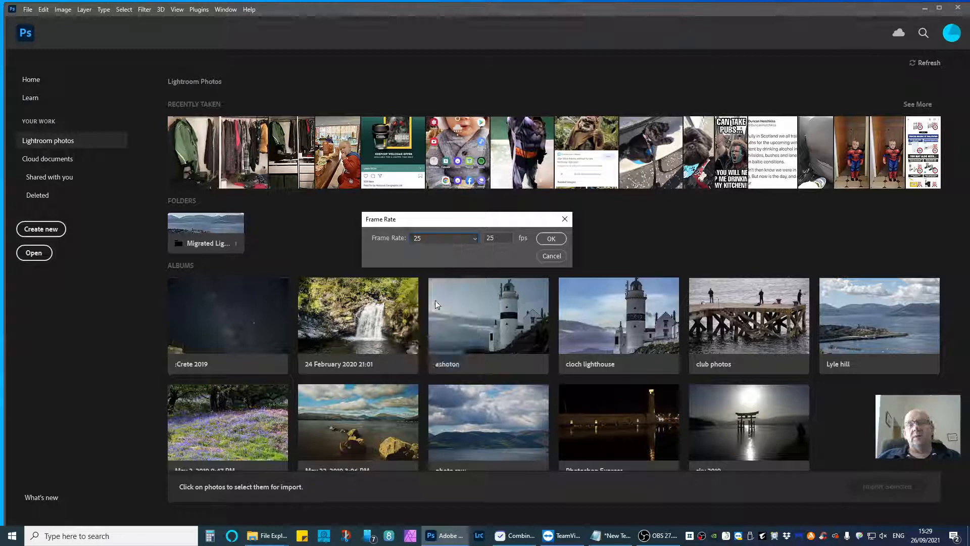
left_click(553, 244)
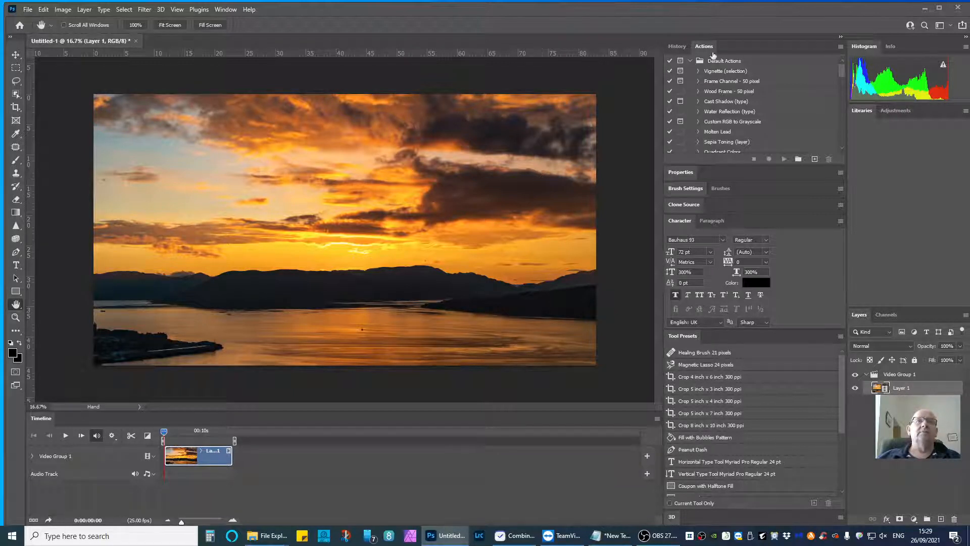
Collapse the expanded panel column containing Actions, Character and Tool Presets to icons.
left_click(842, 39)
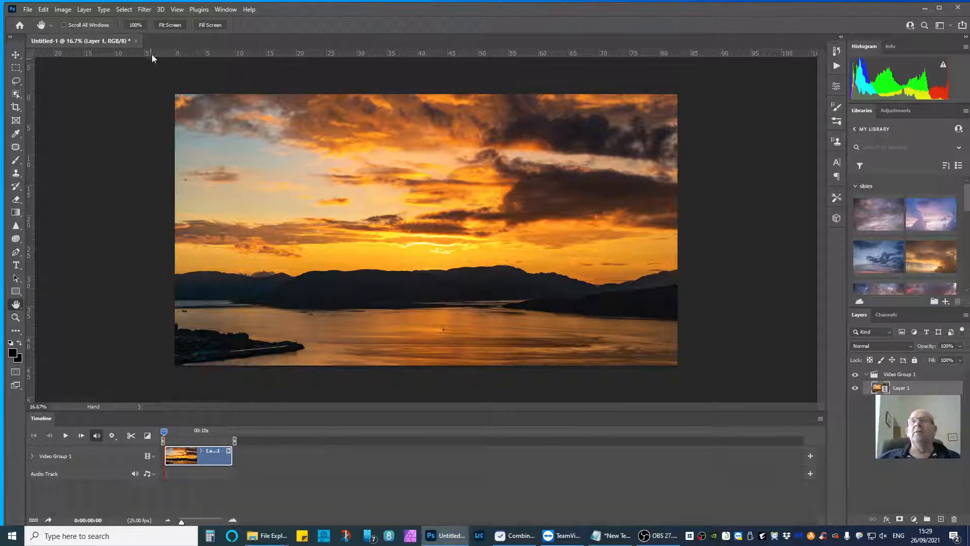
Hide the Timeline panel and show it again.
left_click(221, 11)
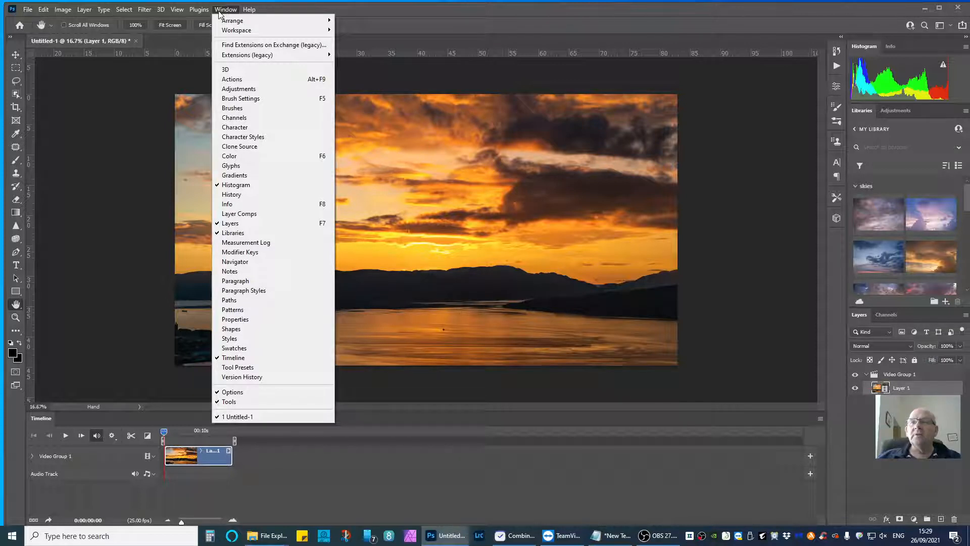
left_click(232, 358)
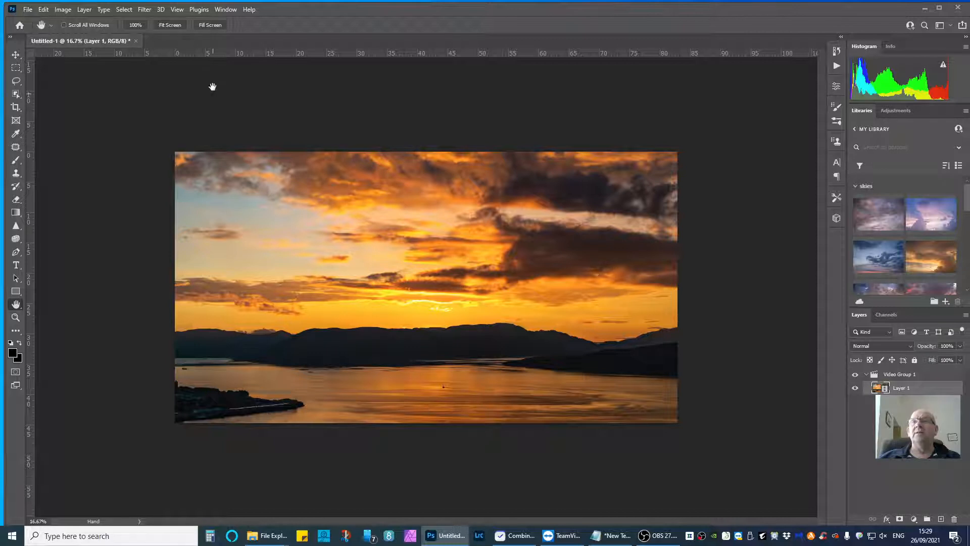
left_click(225, 11)
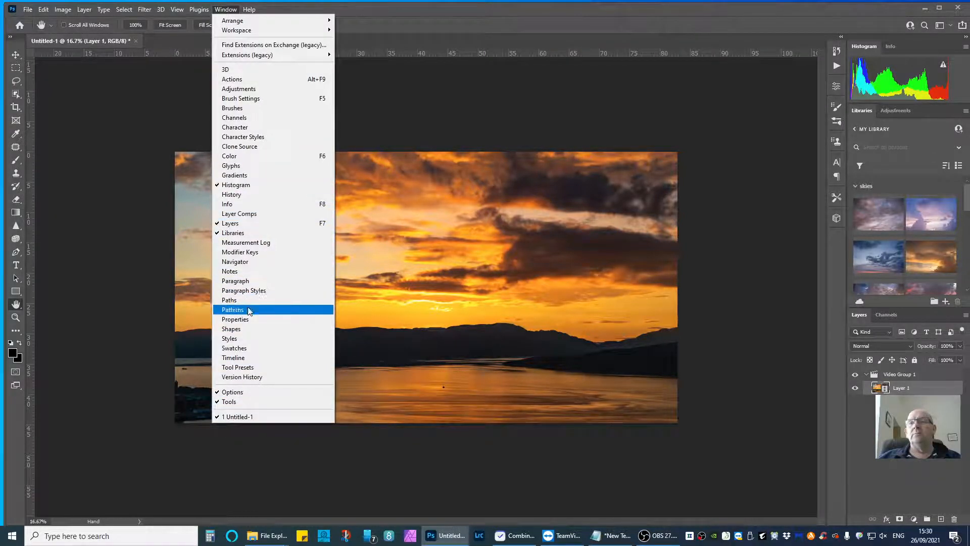
left_click(240, 359)
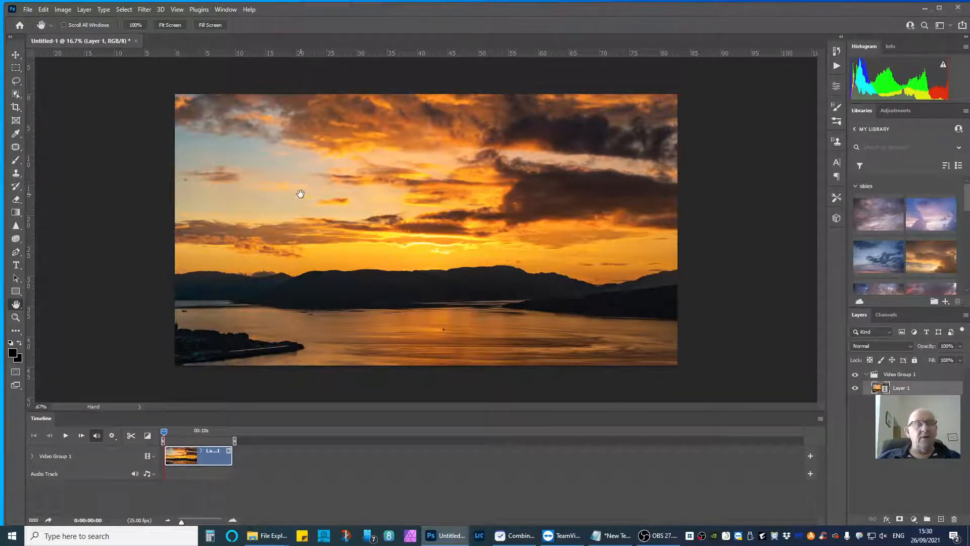
left_click(226, 9)
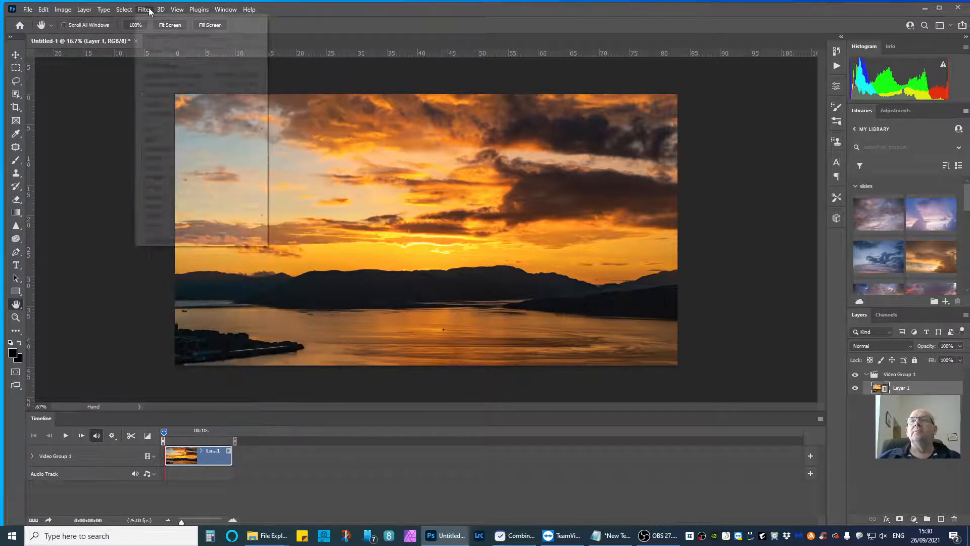
mouse_move(82, 10)
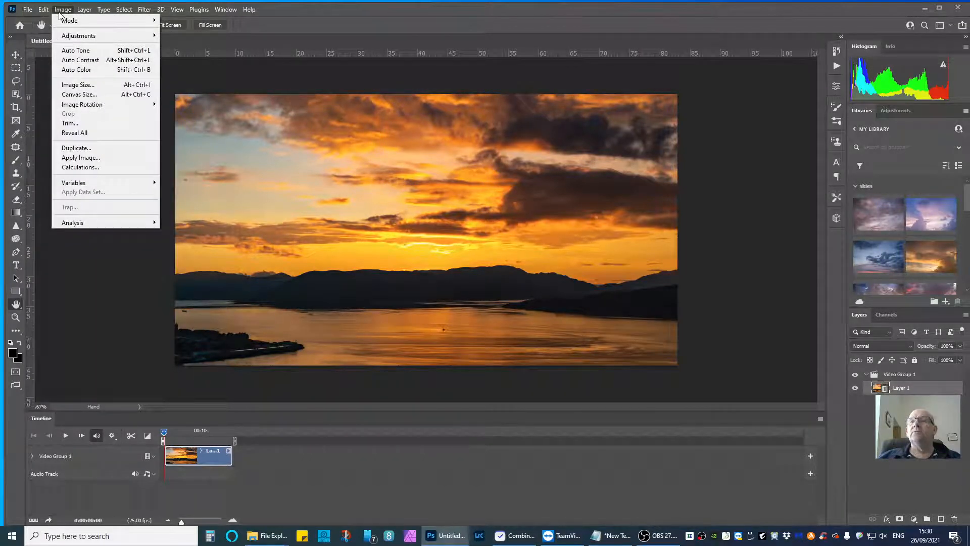
mouse_move(122, 13)
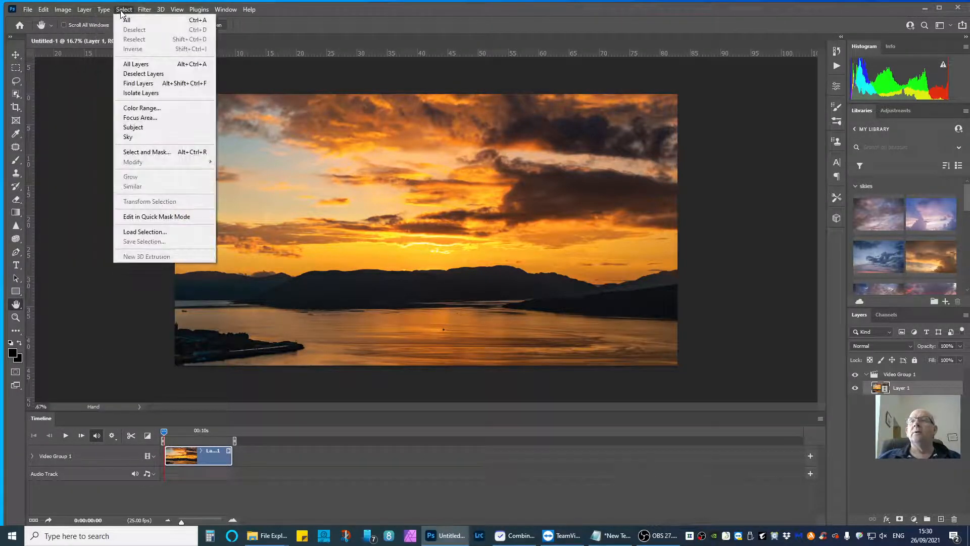
mouse_move(160, 12)
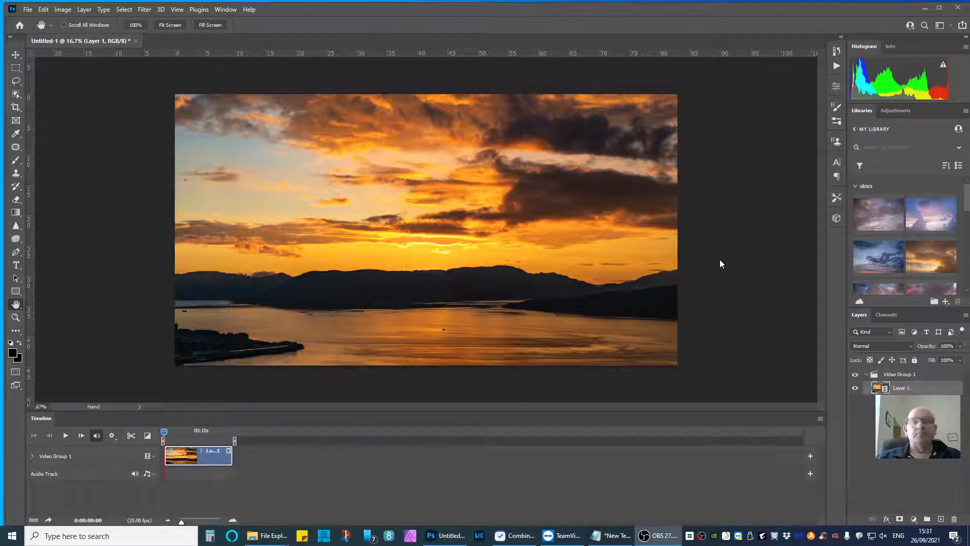
left_click(228, 10)
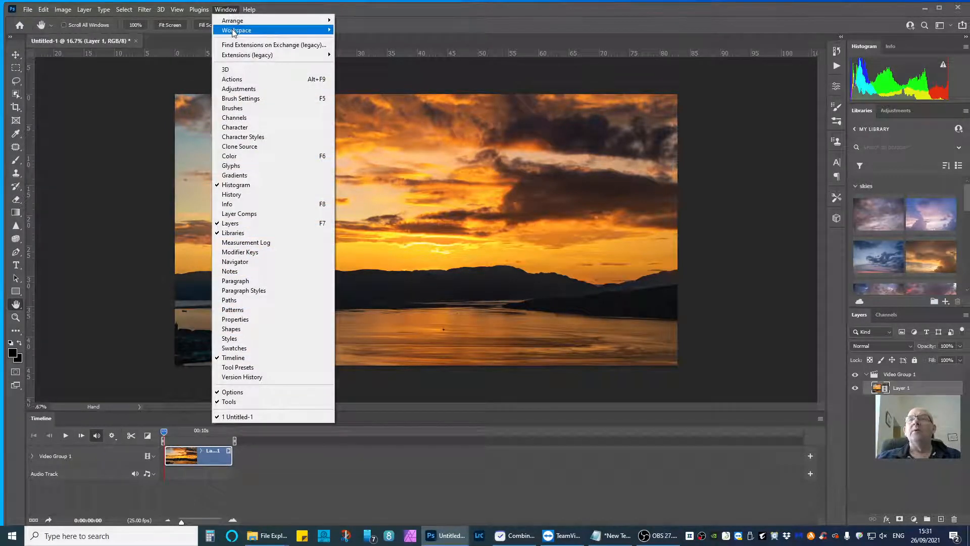
mouse_move(234, 31)
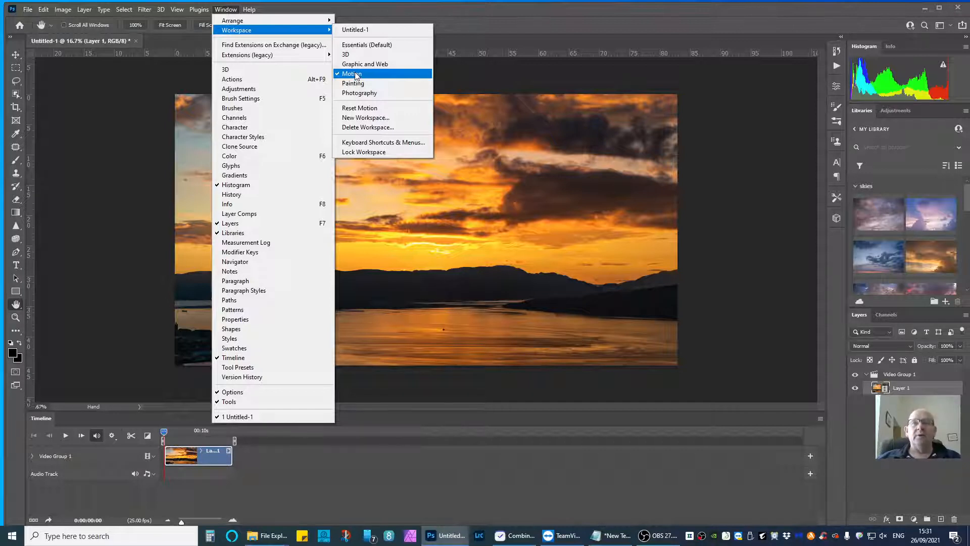
left_click(517, 216)
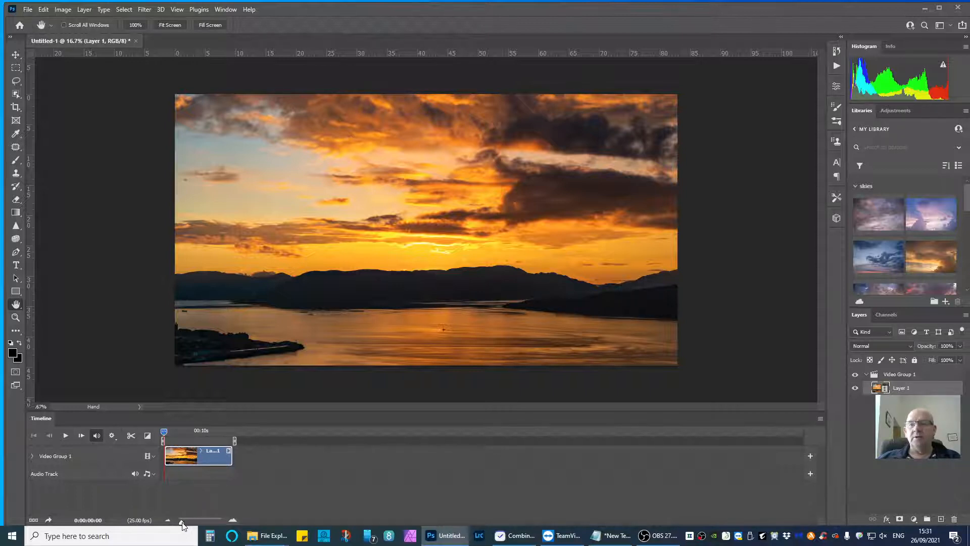
Preview the opening seconds of the time-lapse, then stop playback and return the playhead to the first frame.
left_click_drag(183, 522, 189, 522)
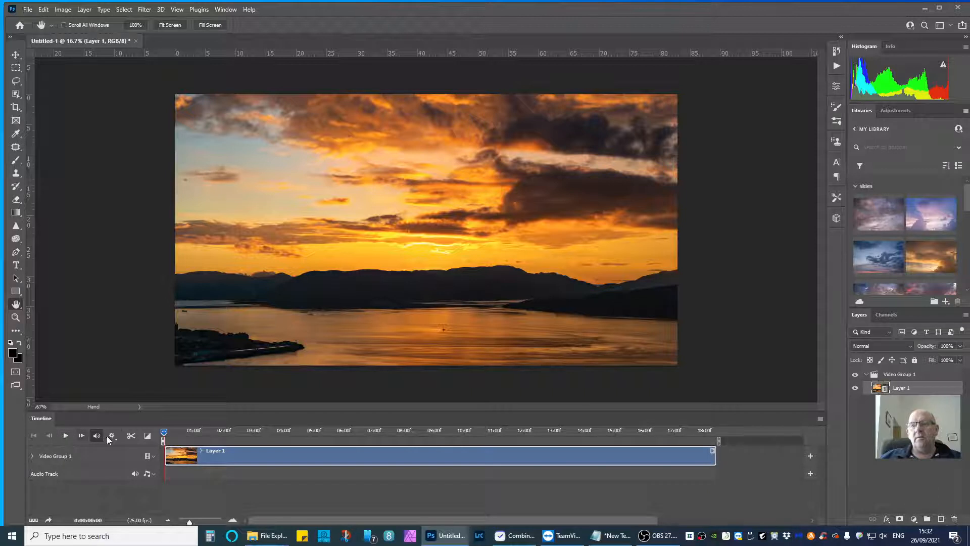
left_click(66, 438)
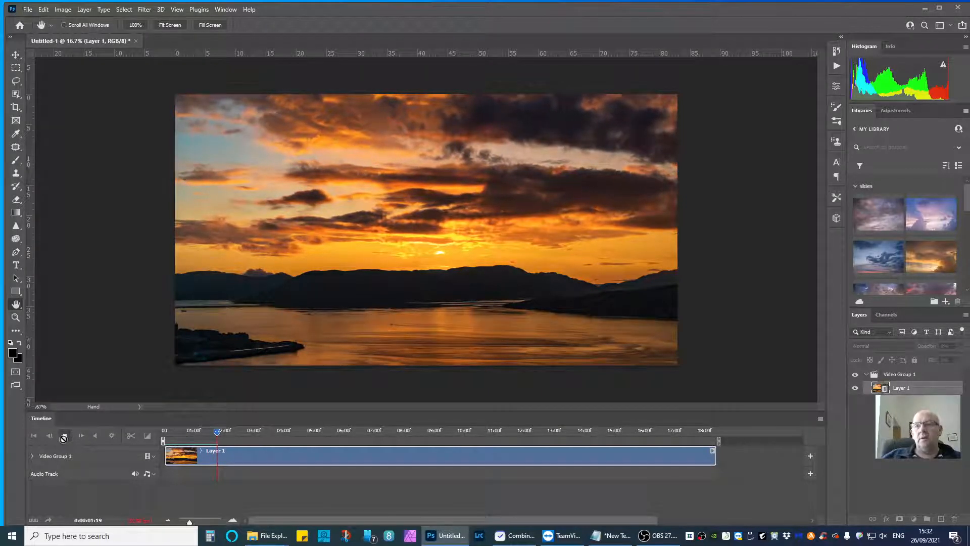
left_click(63, 438)
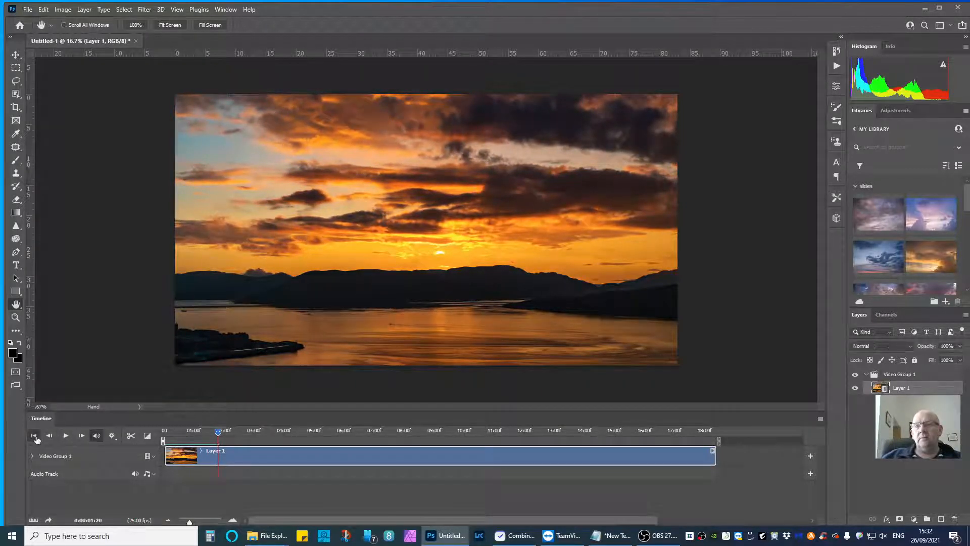
left_click(34, 437)
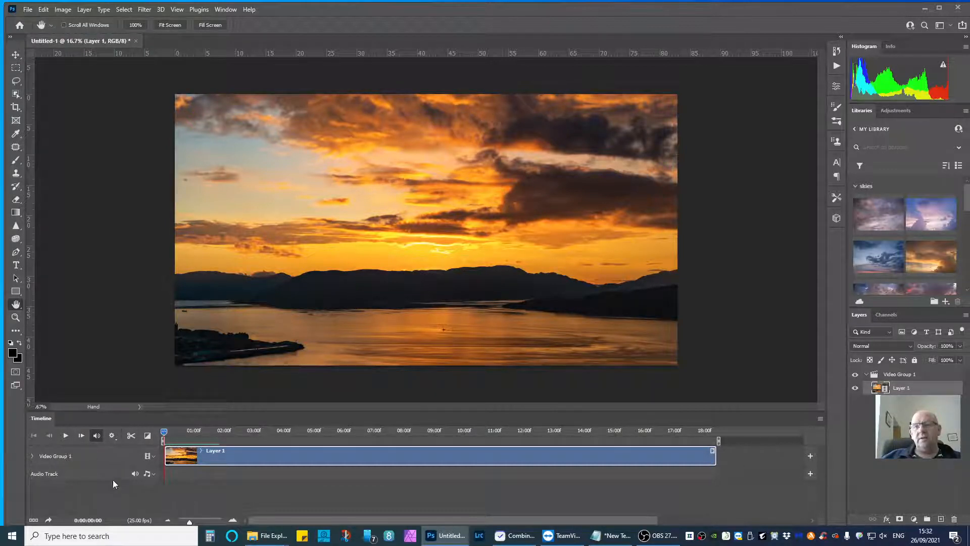
Add bensound-dreams.mp3 from the time lapse folder to the audio track.
left_click(148, 474)
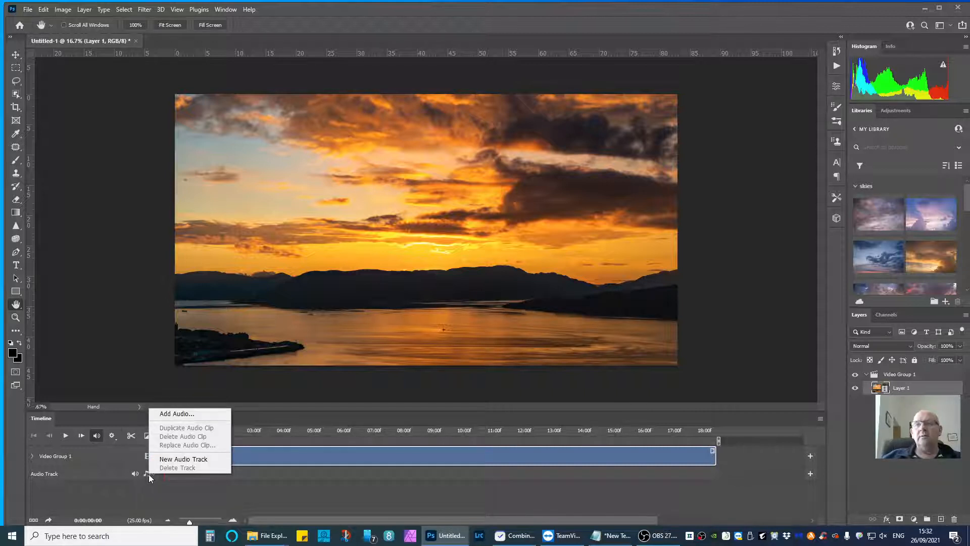
left_click(112, 496)
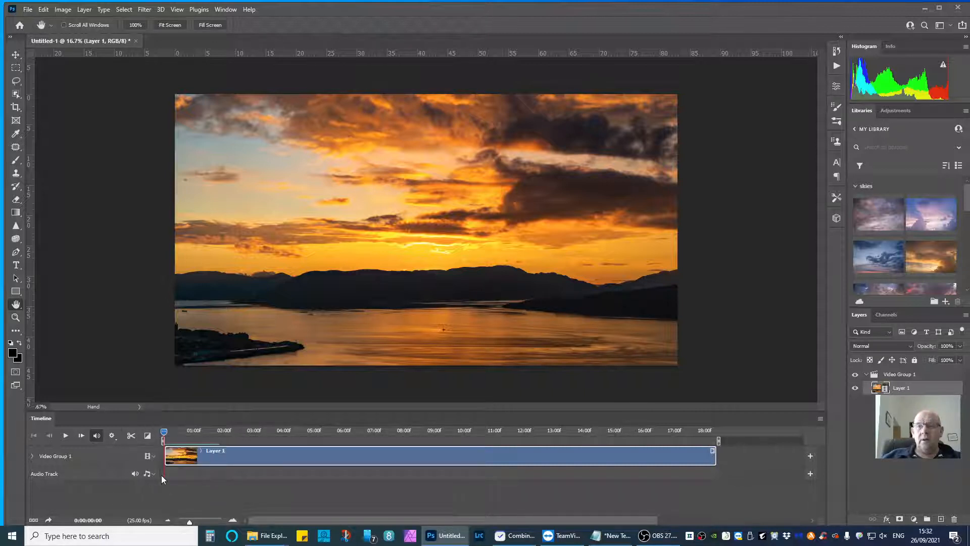
left_click(148, 474)
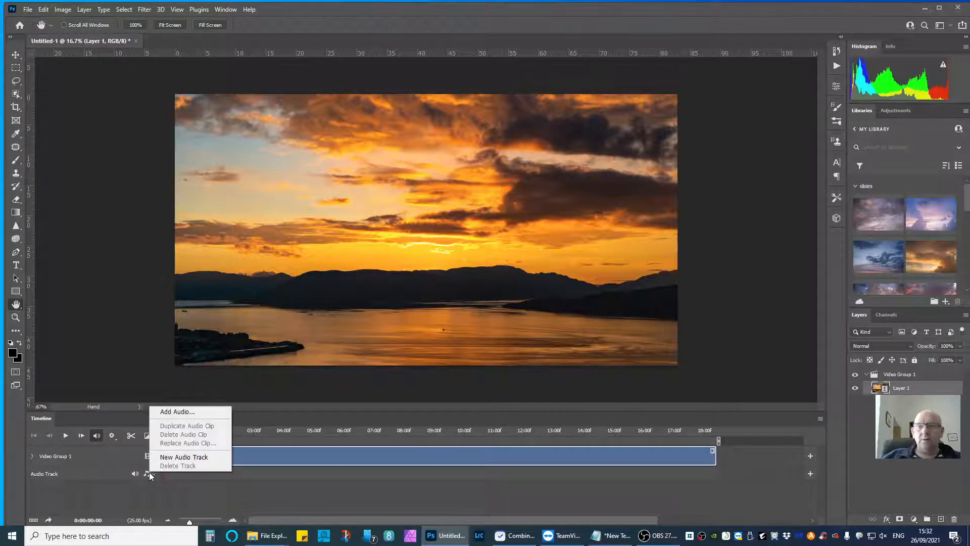
left_click(179, 412)
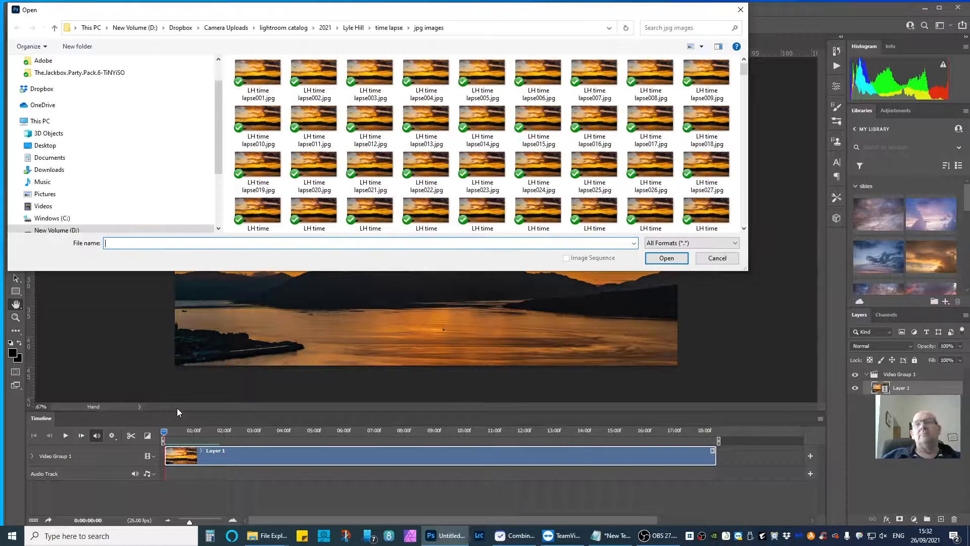
left_click(387, 28)
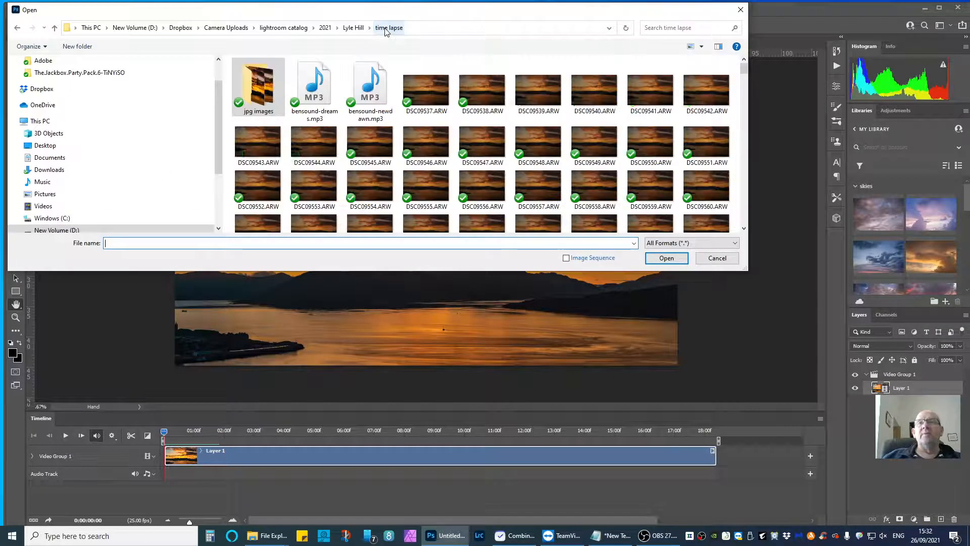
double_click(313, 87)
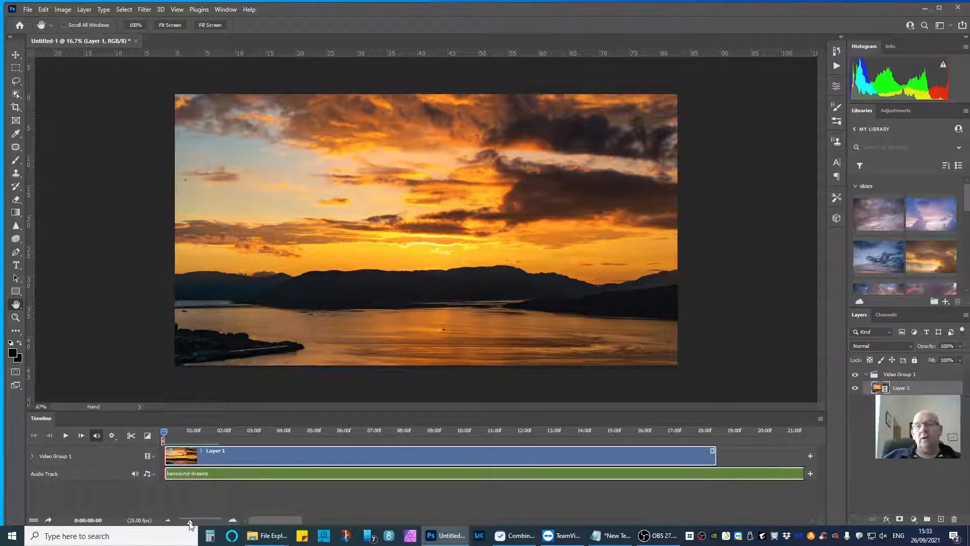
Trim the end of the bensound-dreams audio clip to match the end of the video clip, and deselect the clips.
left_click_drag(192, 526, 188, 524)
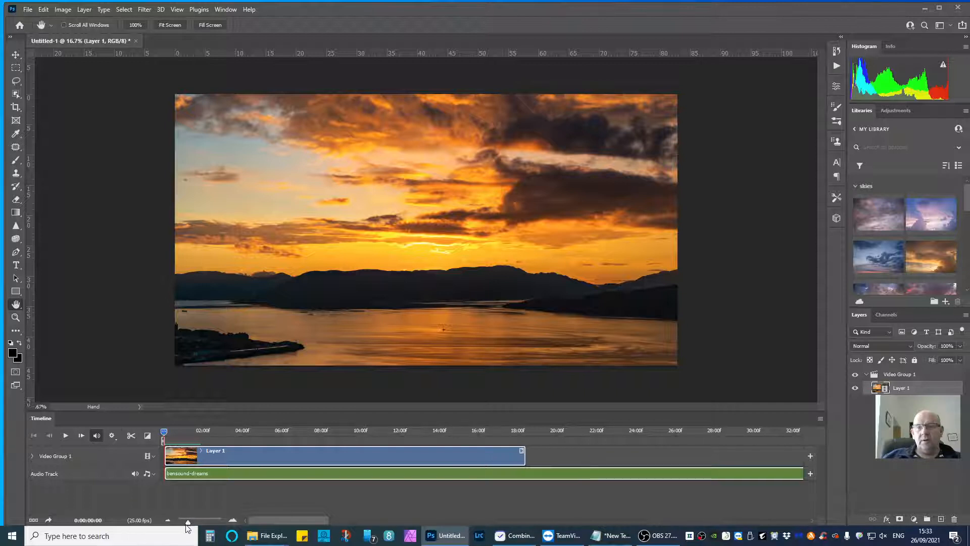
left_click_drag(188, 523, 183, 525)
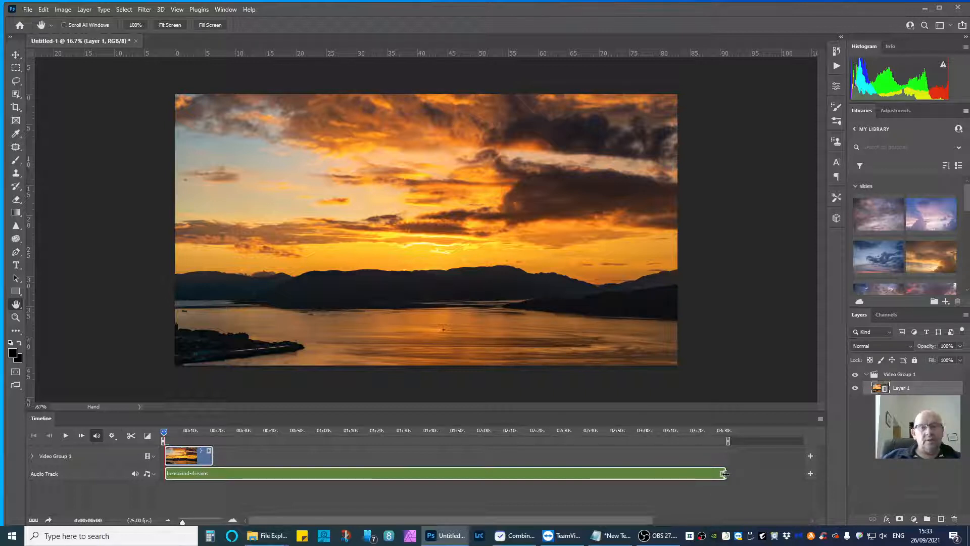
left_click_drag(725, 473, 213, 471)
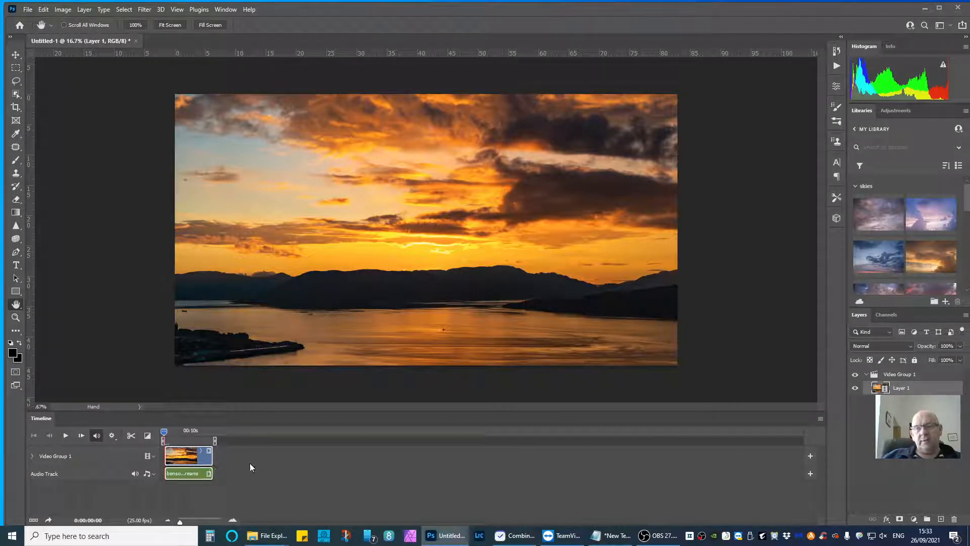
left_click(250, 463)
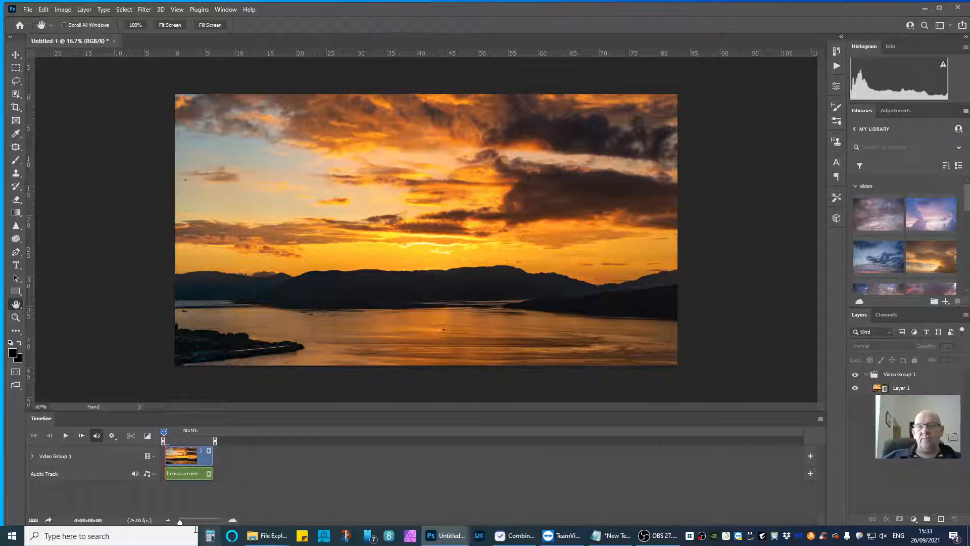
Set the bensound-dreams audio clip's volume to 50%, fade in to 8.06 s and fade out to about 8.4 s.
left_click_drag(180, 522, 188, 522)
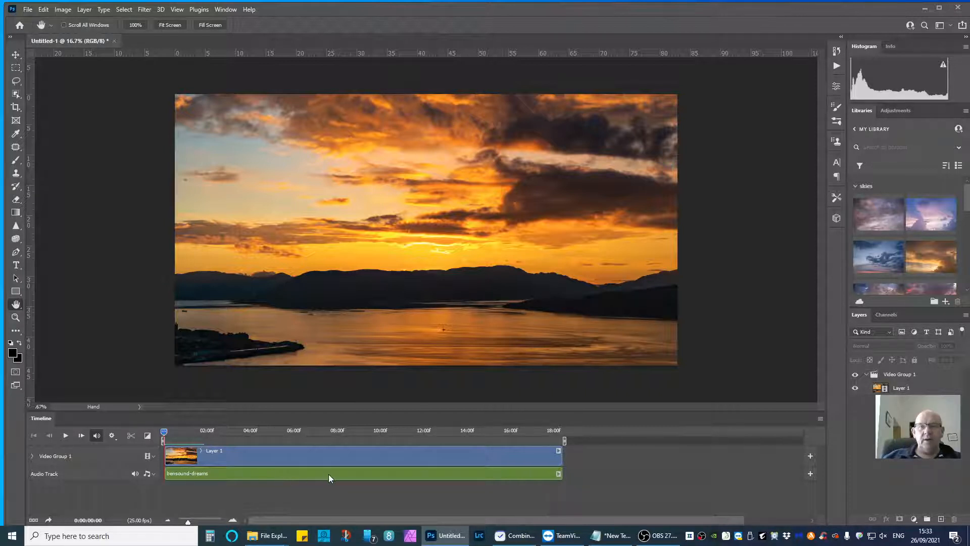
right_click(376, 474)
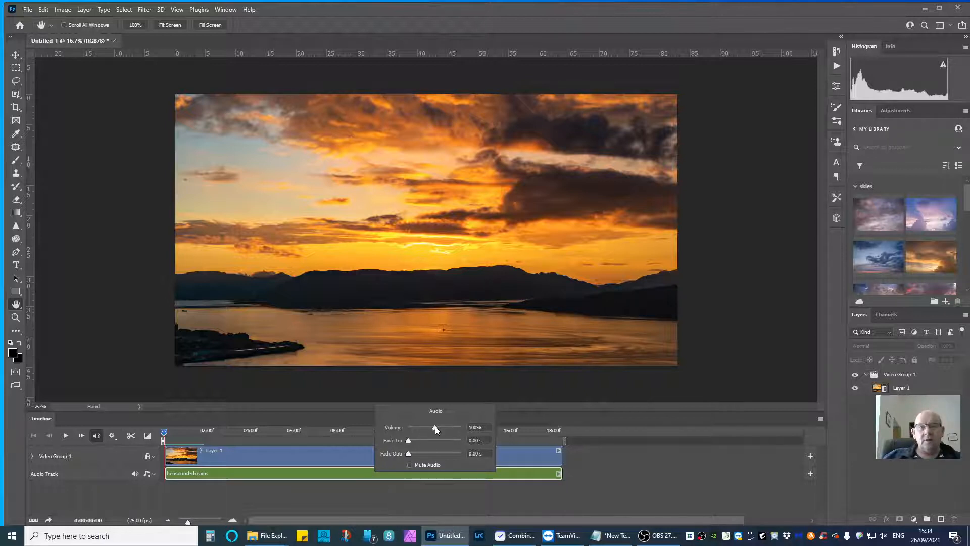
left_click_drag(435, 426, 423, 429)
mouse_move(422, 429)
left_mouse_down()
mouse_move(414, 441)
mouse_move(432, 442)
left_mouse_up()
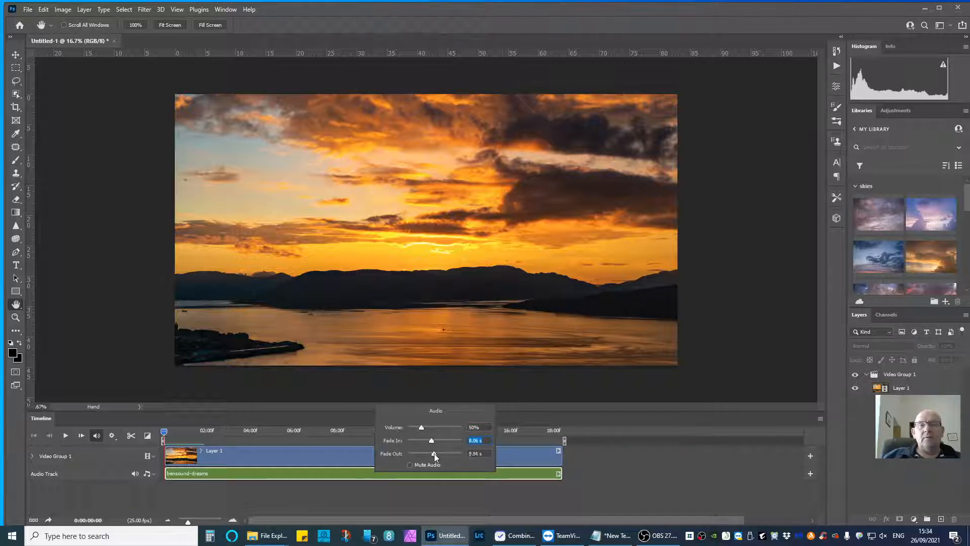
left_click_drag(434, 453, 433, 451)
left_click_drag(432, 448, 433, 449)
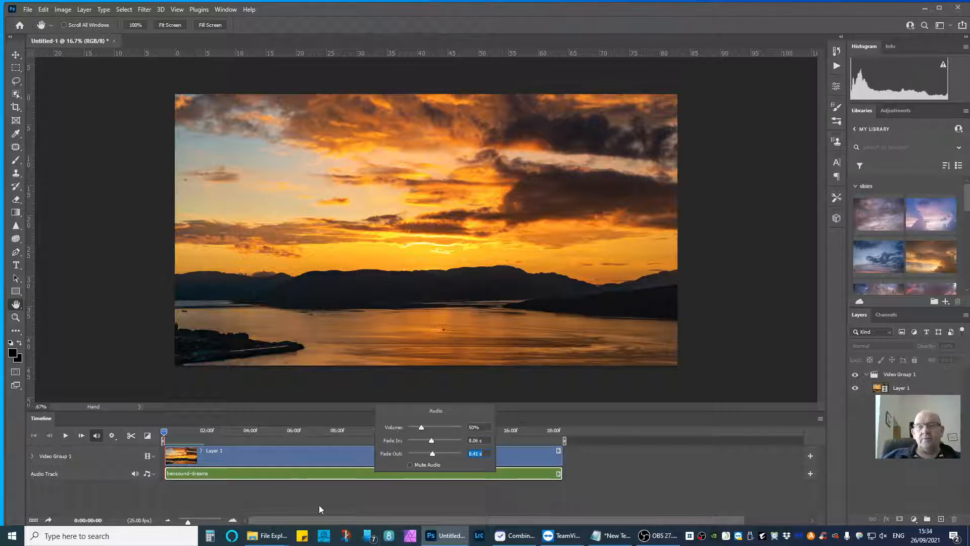
left_click(313, 472)
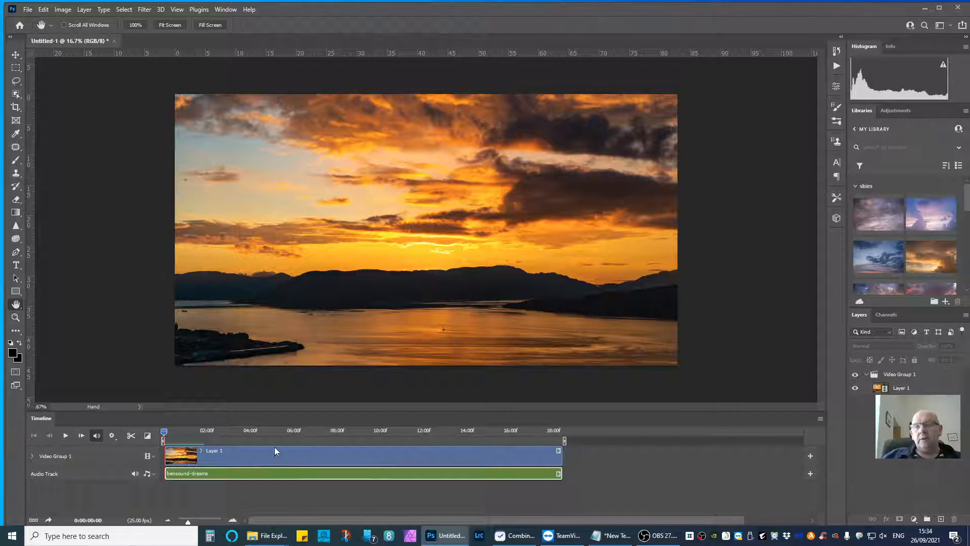
Preview the time-lapse with its music, lowering the computer's speaker volume to 11, and stop playback.
left_click(65, 438)
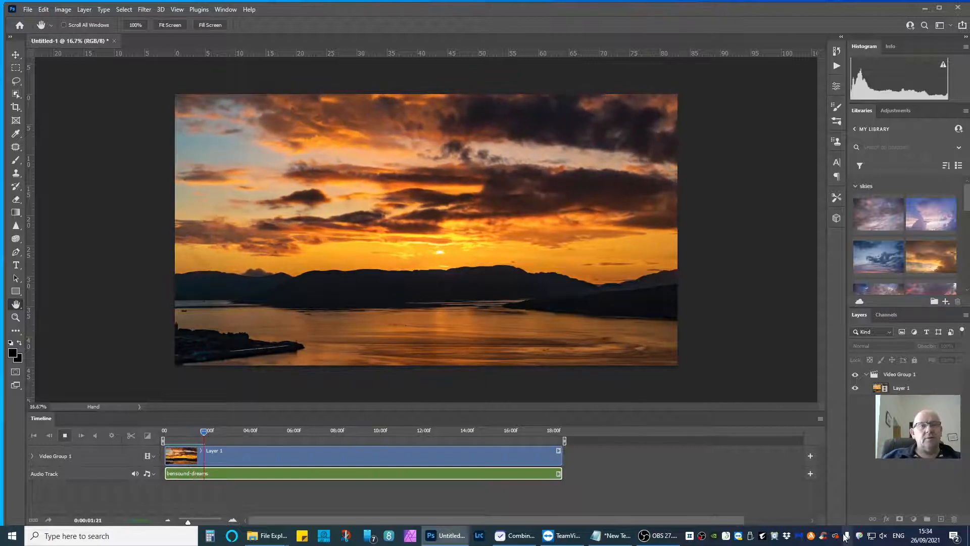
left_click(882, 536)
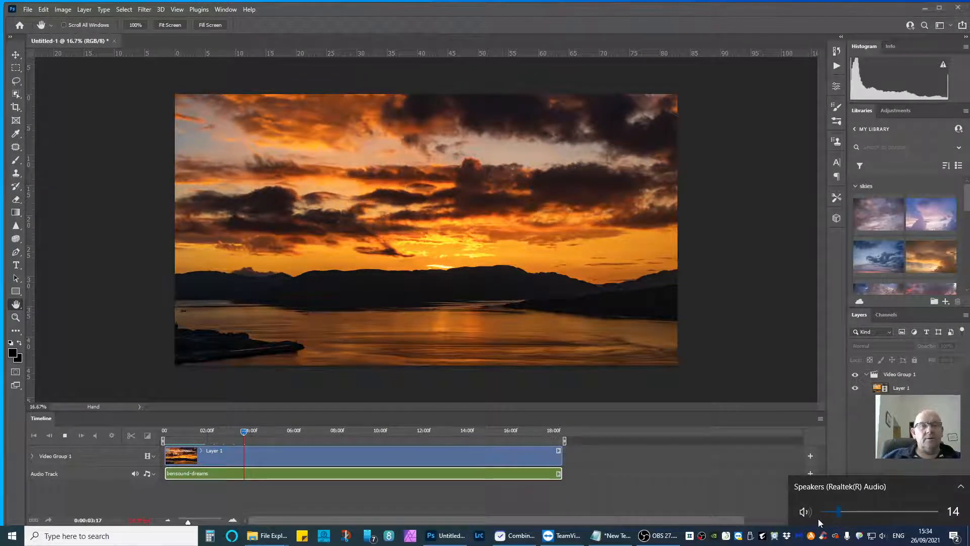
left_click_drag(839, 513, 838, 514)
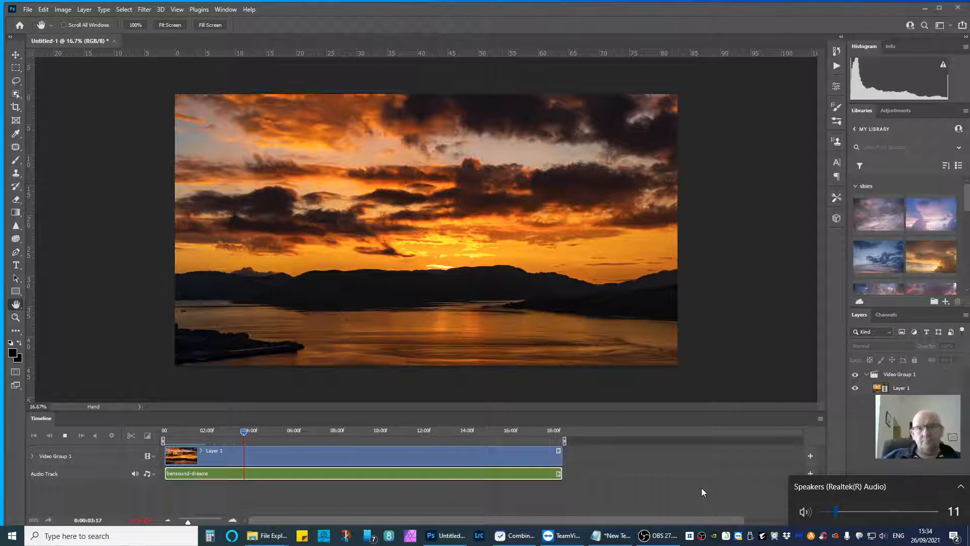
left_click(65, 435)
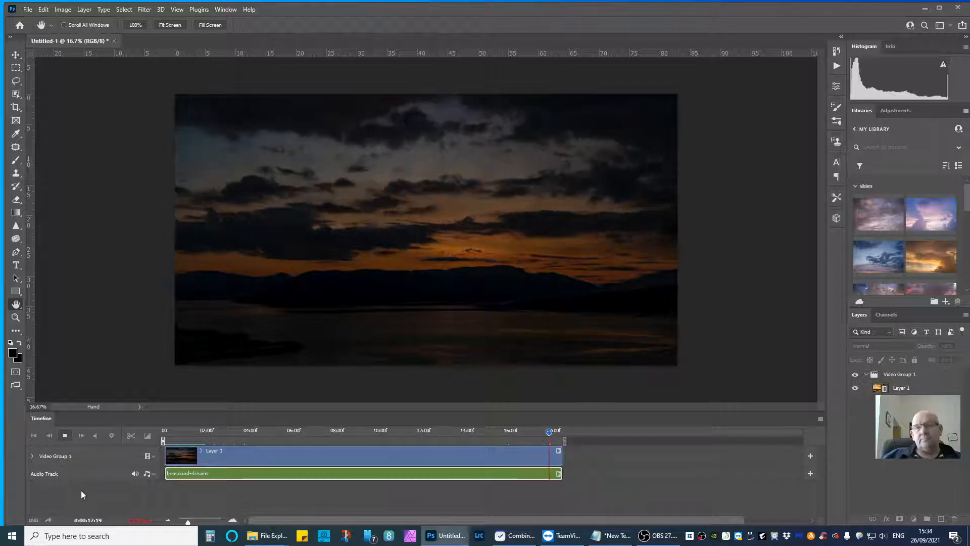
left_click(65, 435)
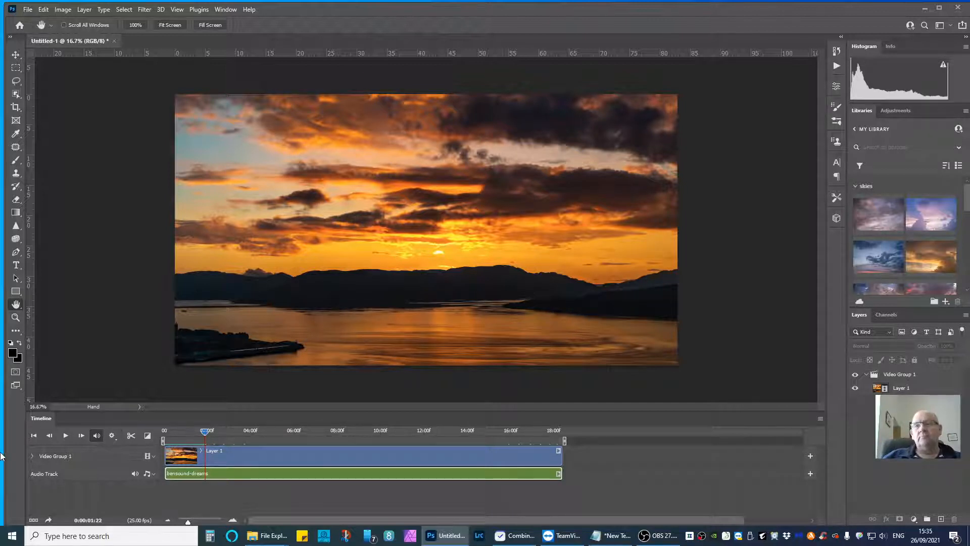
Add a new, empty video group above Video Group 1 in the timeline.
left_click(63, 458)
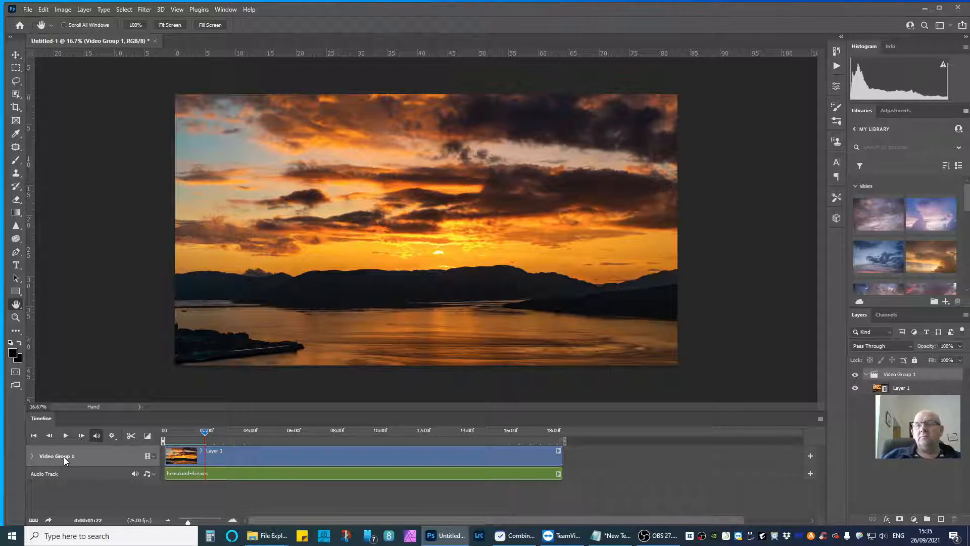
left_click(153, 457)
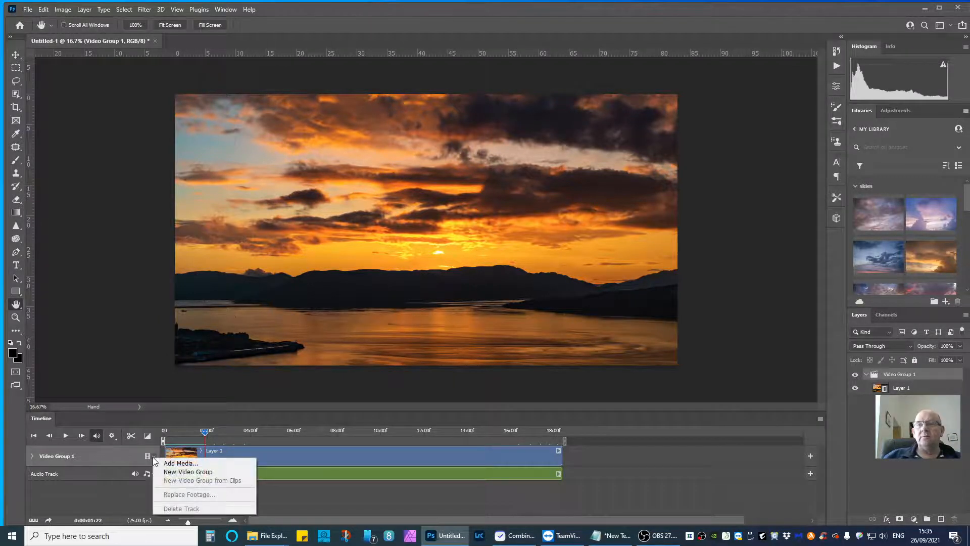
left_click(189, 472)
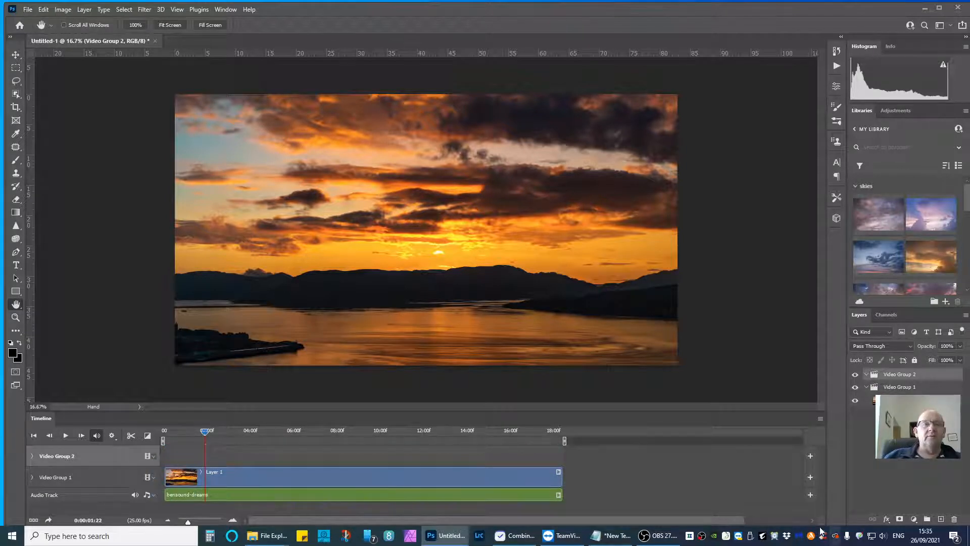
Add LH time lapse001.jpg from the jpg images folder to Video Group 2 as a single still, showing all file formats to find it.
left_click(170, 454)
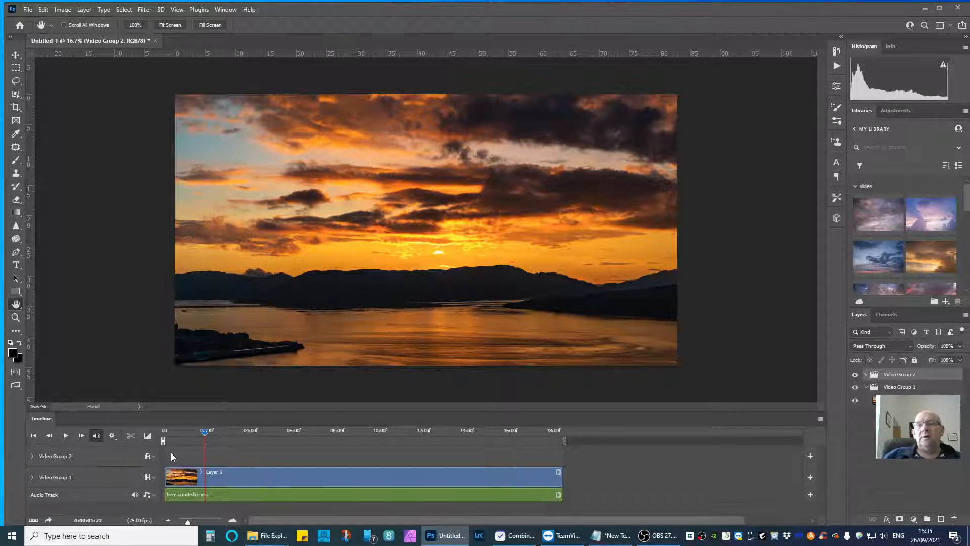
left_click(149, 456)
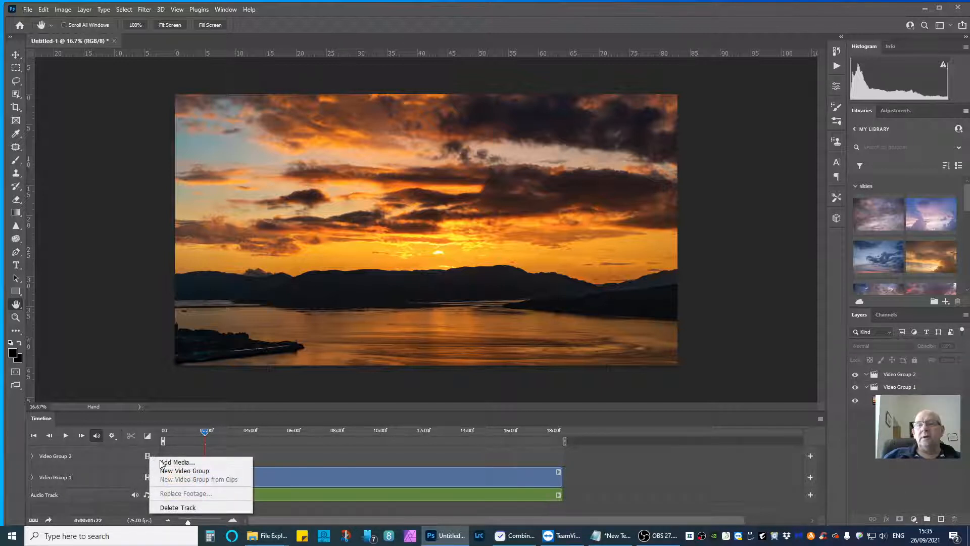
left_click(132, 458)
left_click(148, 456)
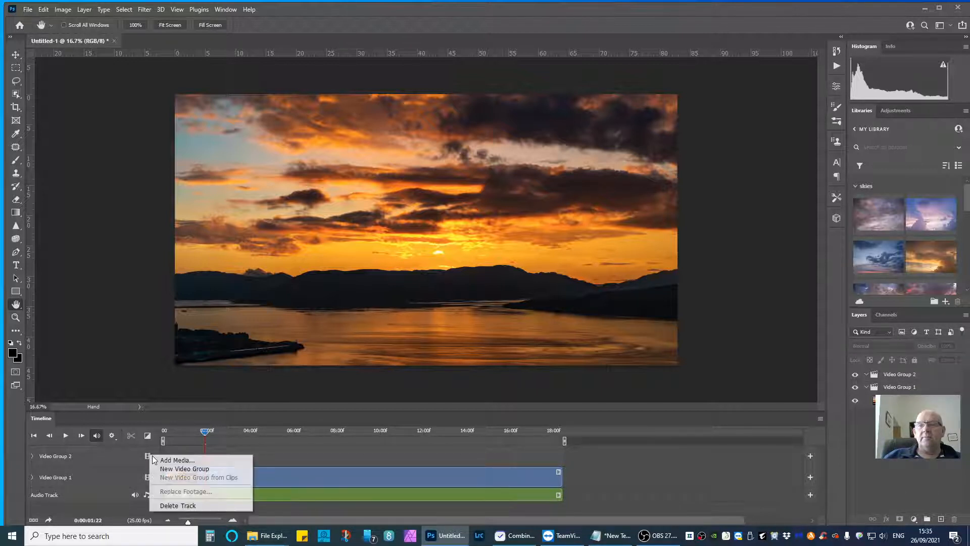
left_click(164, 461)
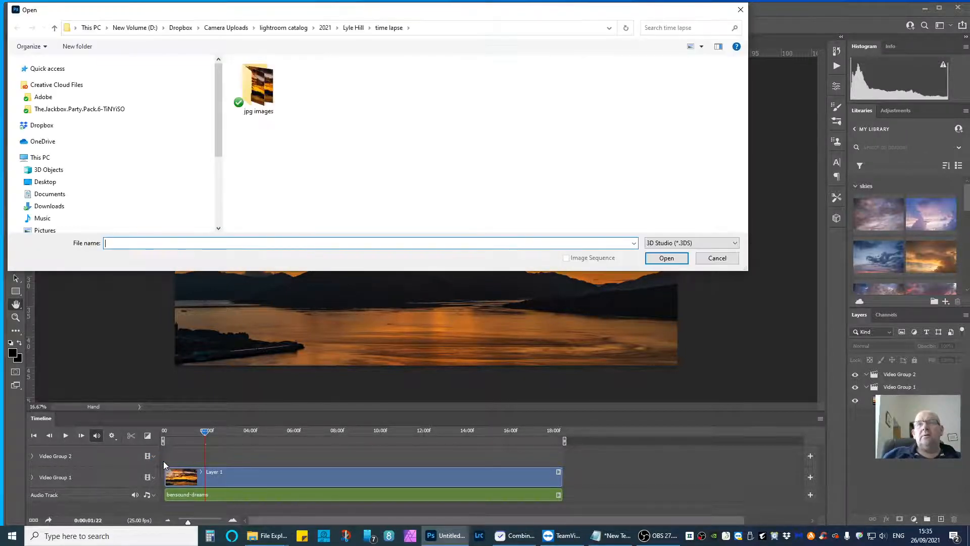
left_click(264, 101)
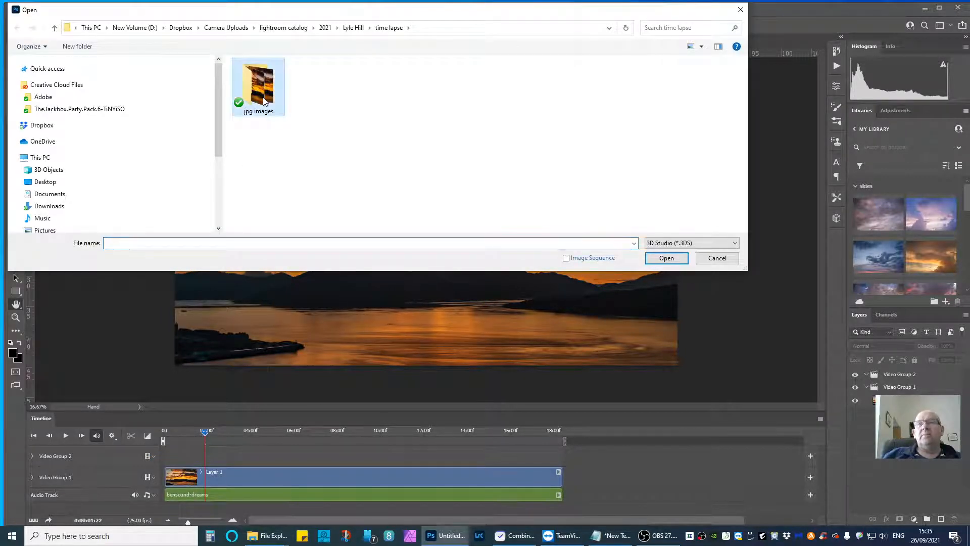
double_click(264, 101)
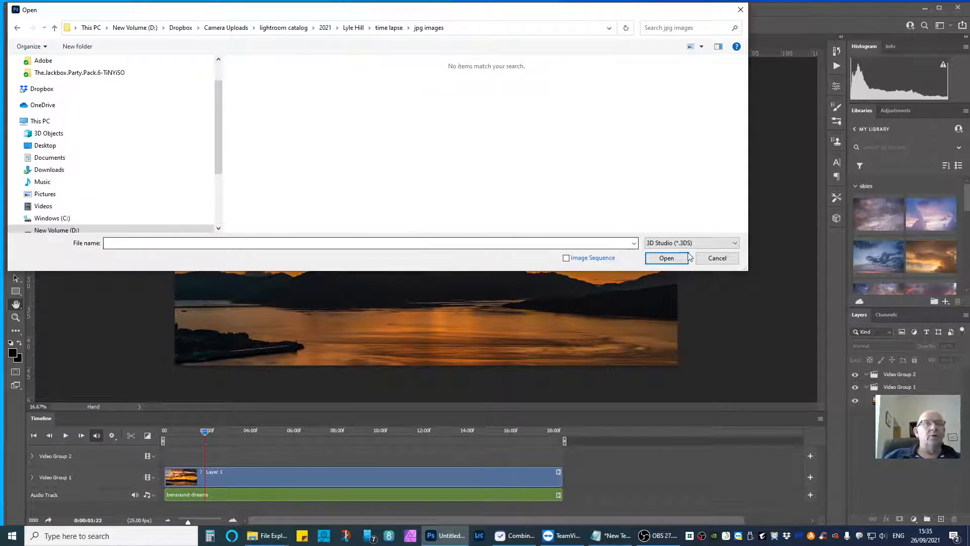
left_click(658, 246)
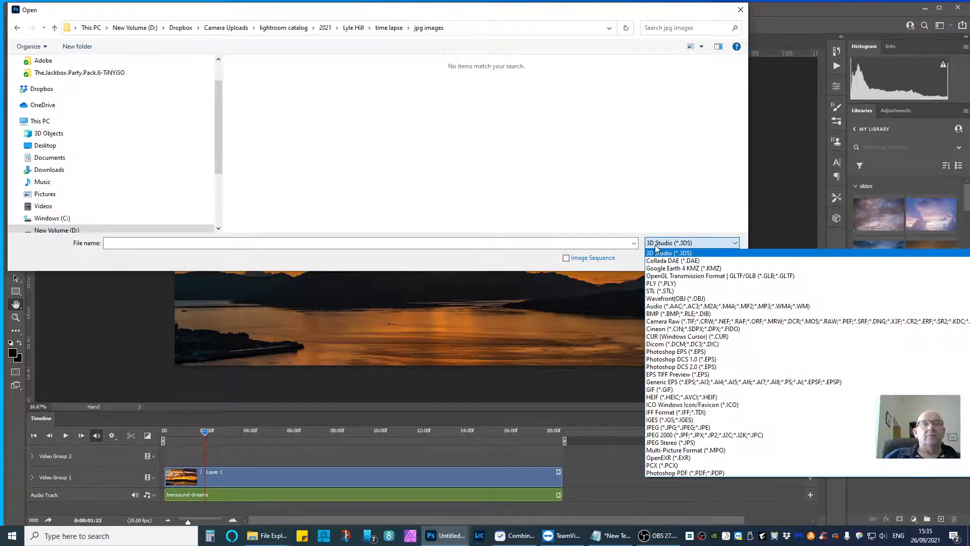
scroll(685, 387, "down", 5)
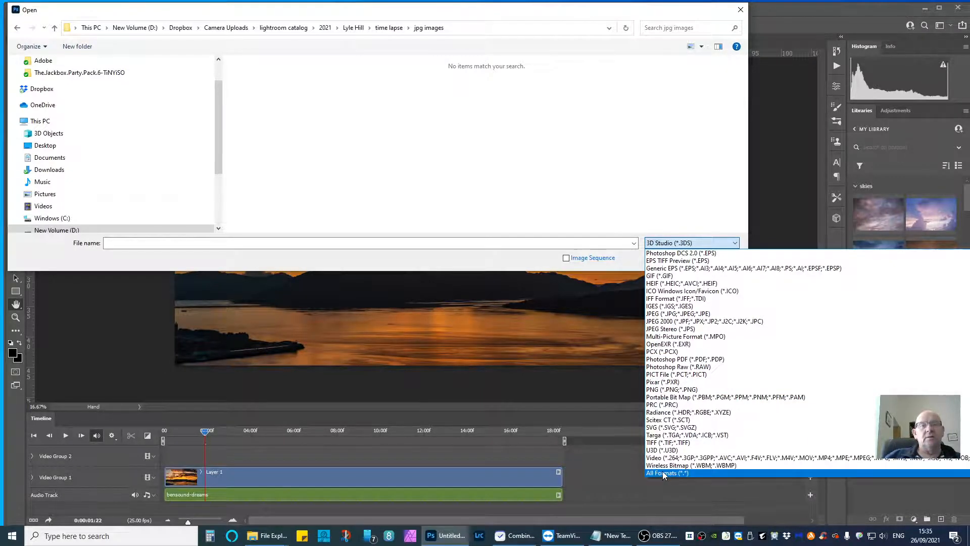
left_click(663, 472)
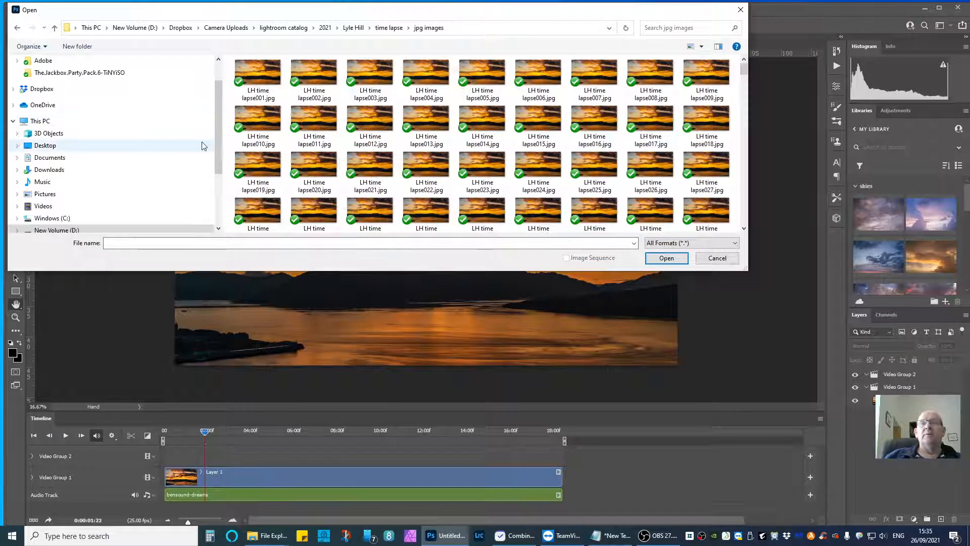
left_click(265, 74)
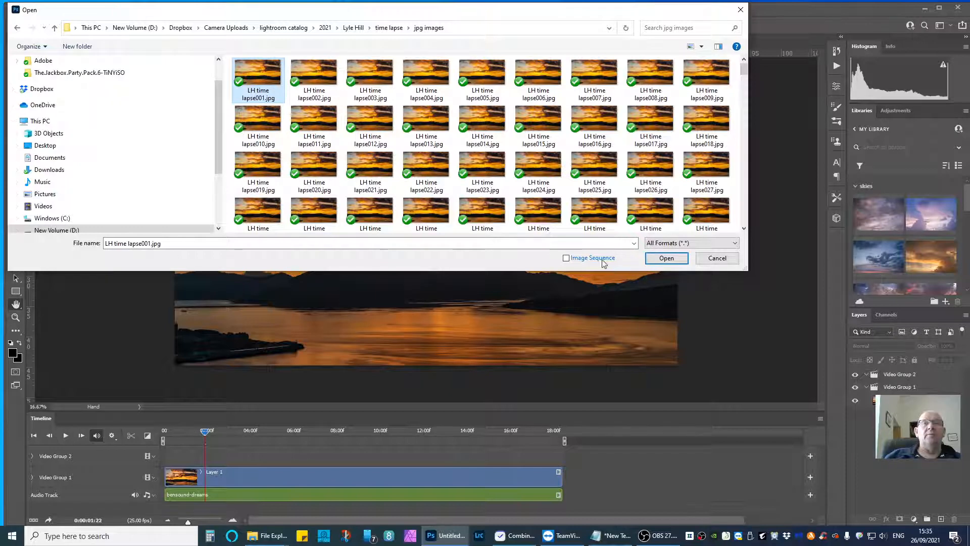
left_click(665, 260)
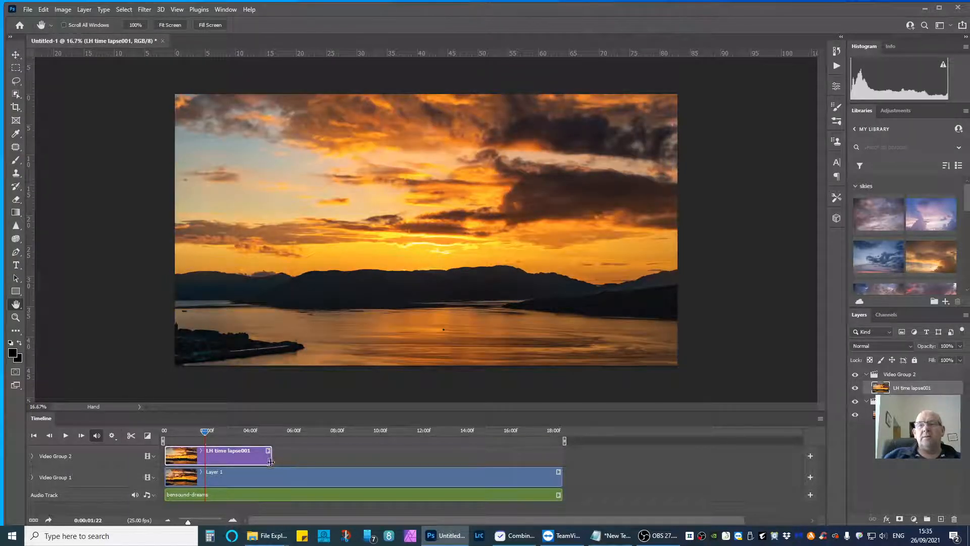
Trim the end of the LH time lapse001 still slightly and move the Layer 1 clip to start right where the still ends.
mouse_move(272, 457)
left_mouse_down()
mouse_move(260, 457)
mouse_move(272, 459)
left_mouse_up()
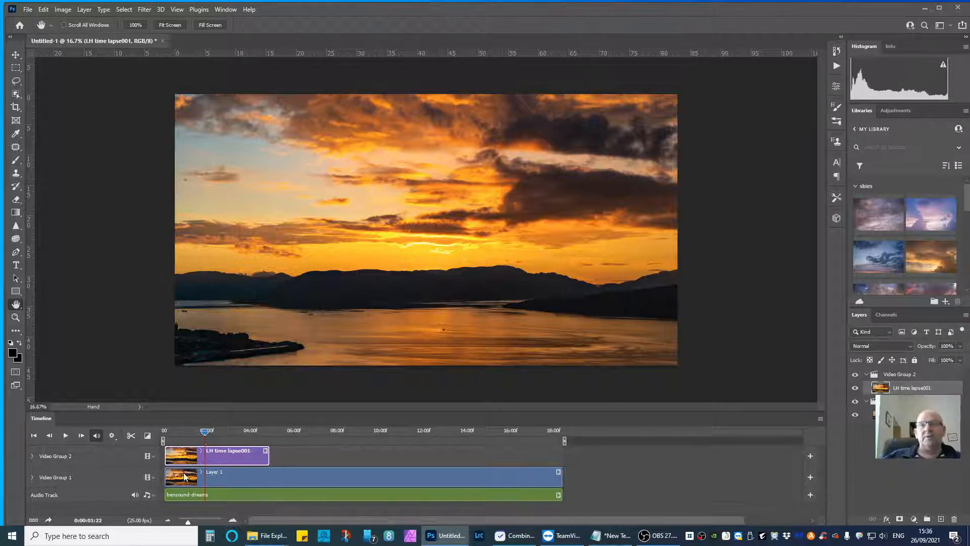
mouse_move(205, 432)
left_mouse_down()
mouse_move(285, 432)
mouse_move(164, 432)
mouse_move(242, 433)
mouse_move(223, 432)
left_mouse_up()
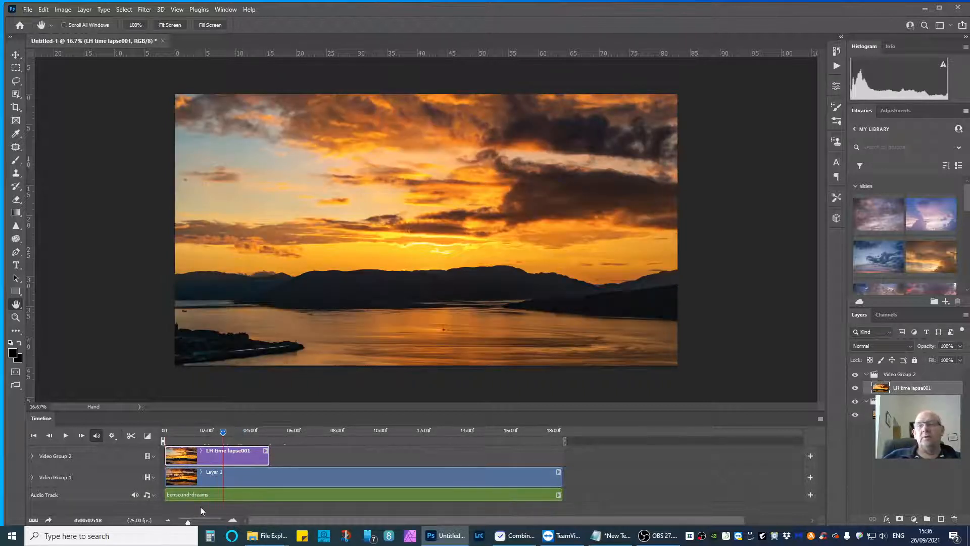
left_click_drag(244, 482, 353, 473)
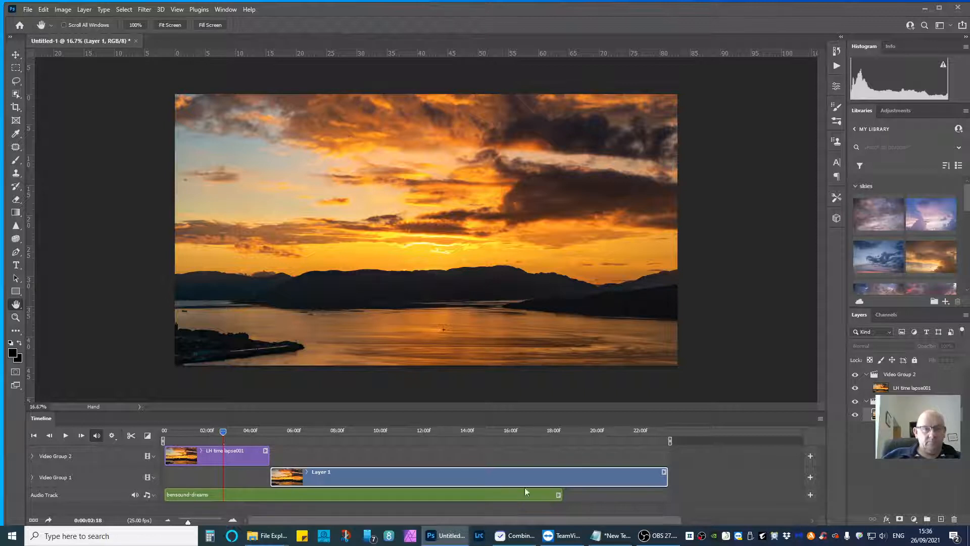
Extend the bensound-dreams audio clip to the end of the Layer 1 clip and preview the sequence from the first frame.
left_click_drag(560, 495, 667, 492)
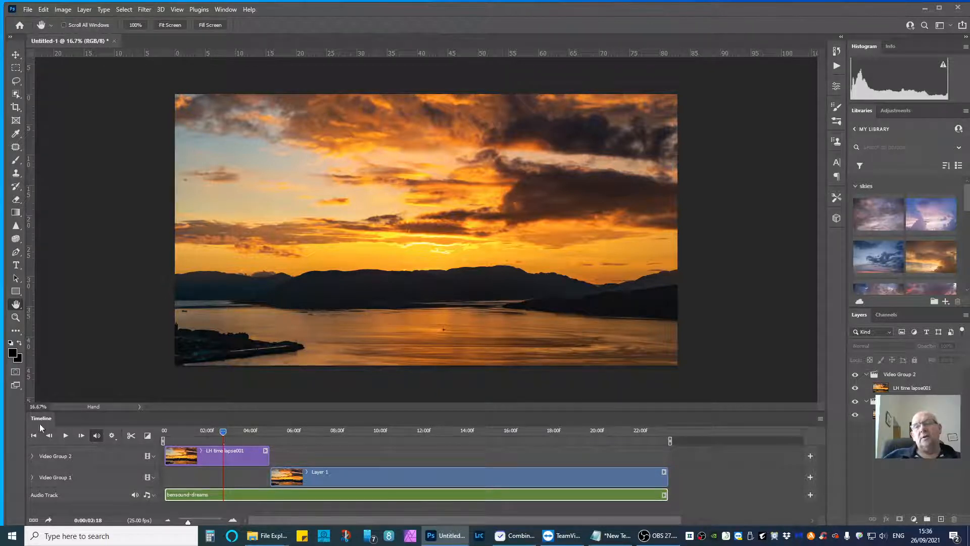
left_click(33, 435)
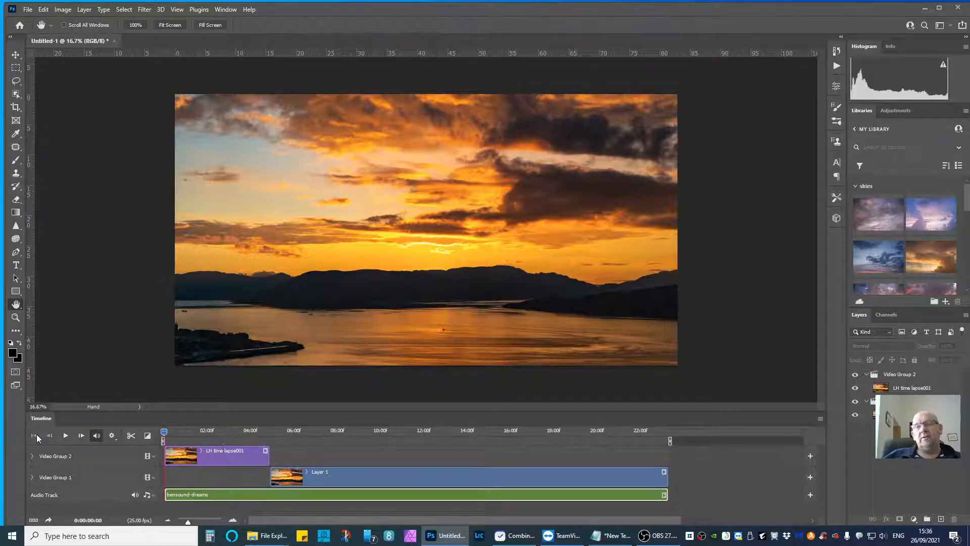
left_click(65, 436)
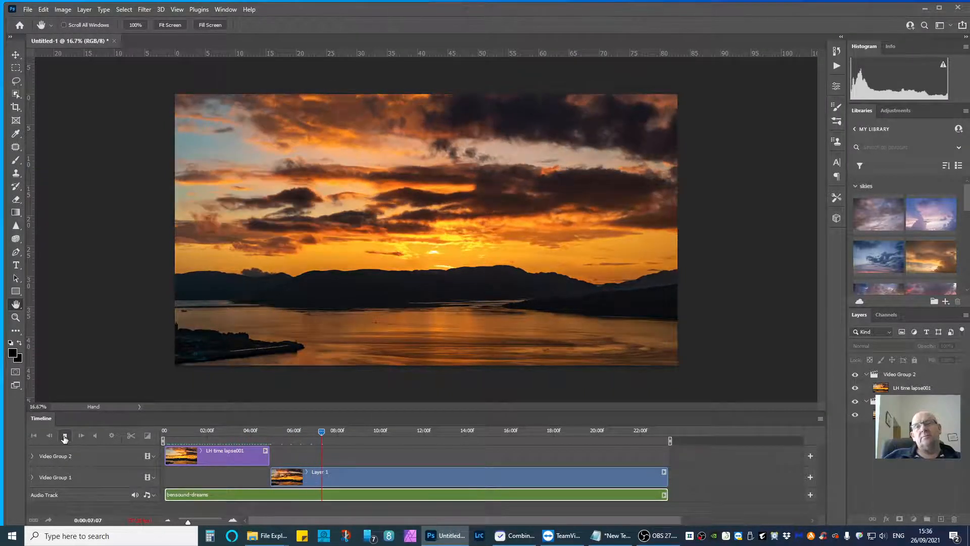
left_click(65, 436)
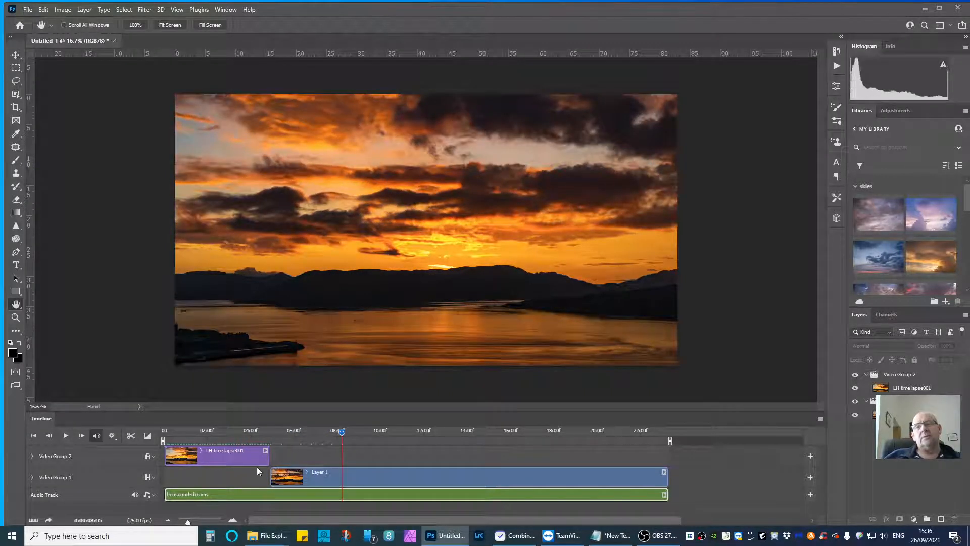
Move the playhead to about 2:18 over the opening still and add a new, empty video group above Video Group 2.
left_click(176, 454)
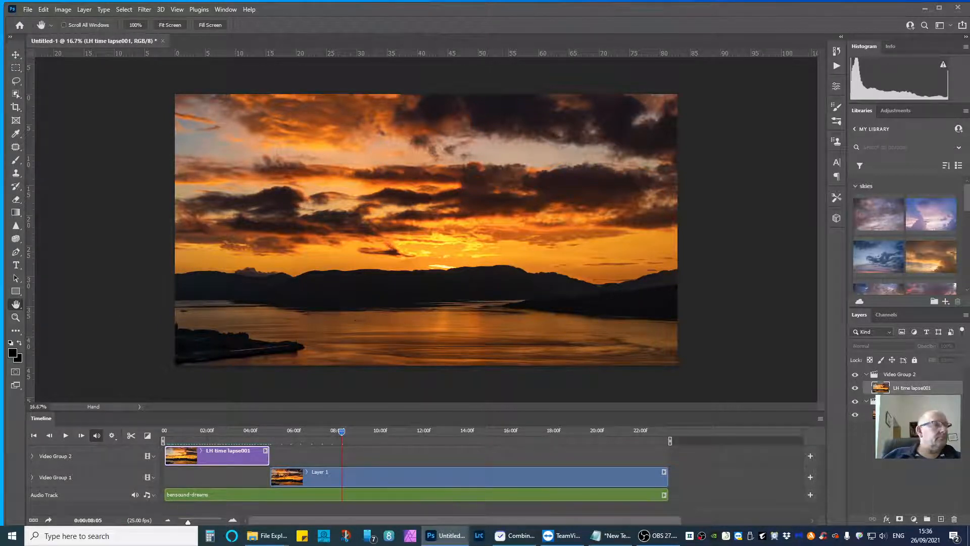
key("t")
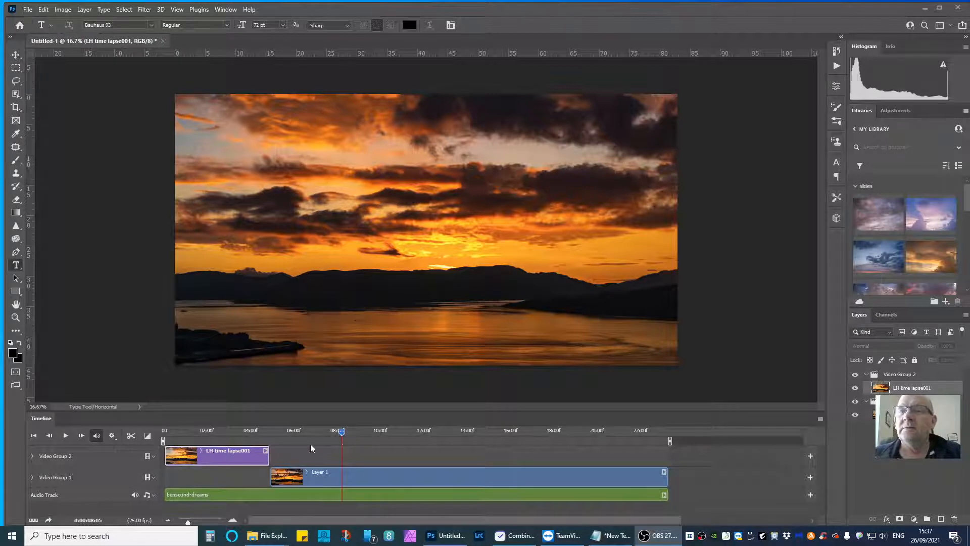
left_click_drag(342, 432, 263, 433)
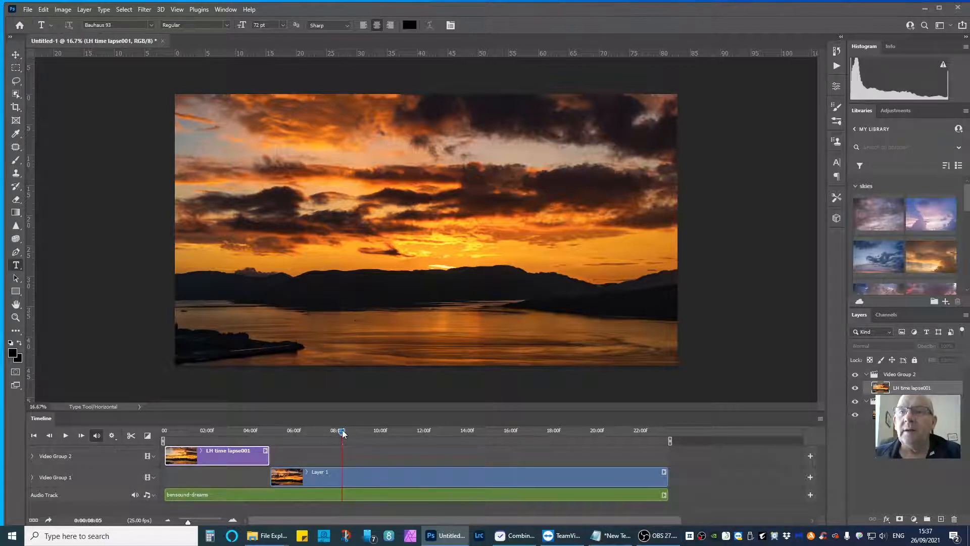
left_click_drag(342, 433, 224, 438)
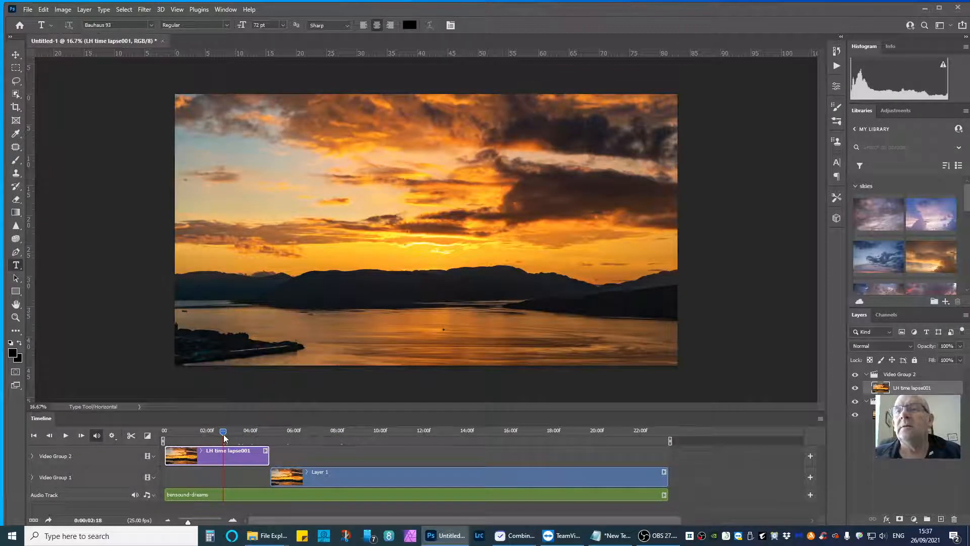
left_click(98, 453)
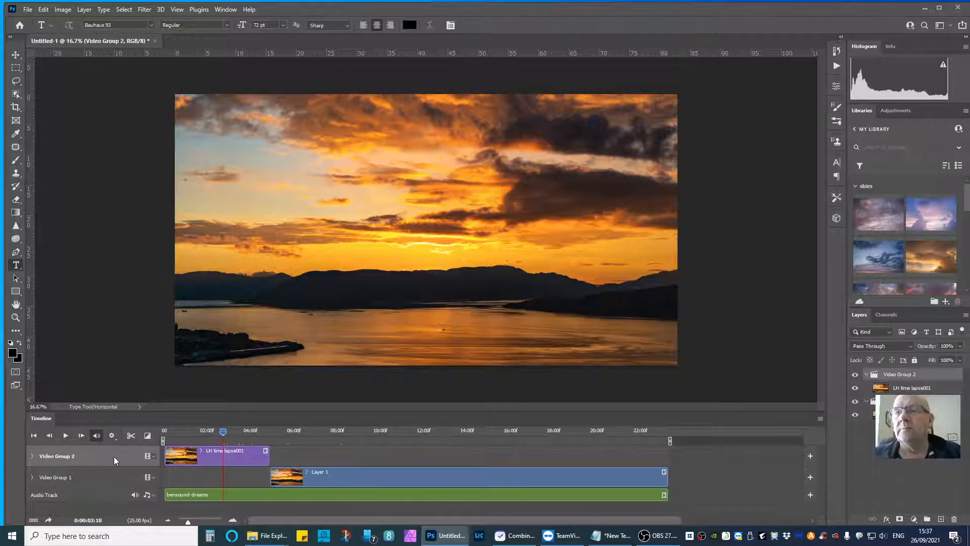
left_click(153, 456)
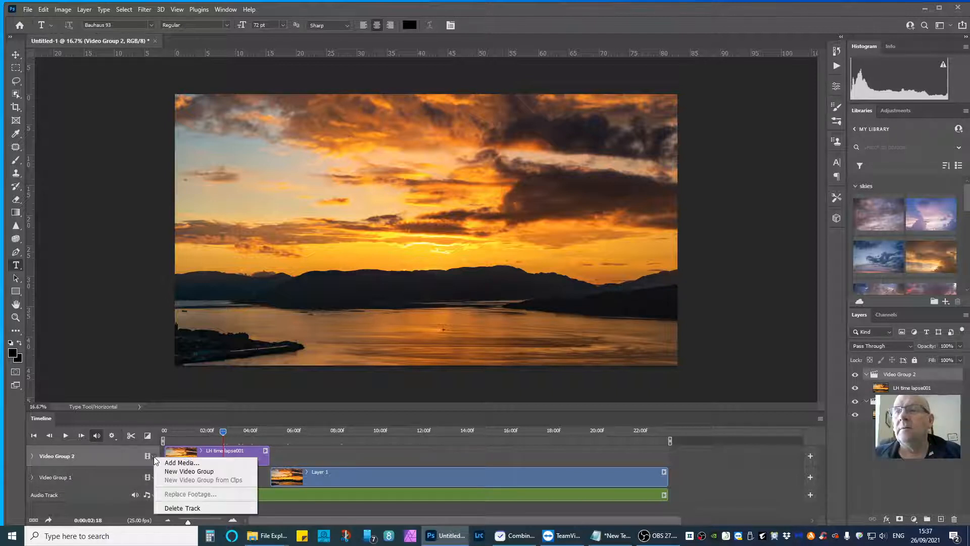
left_click(188, 476)
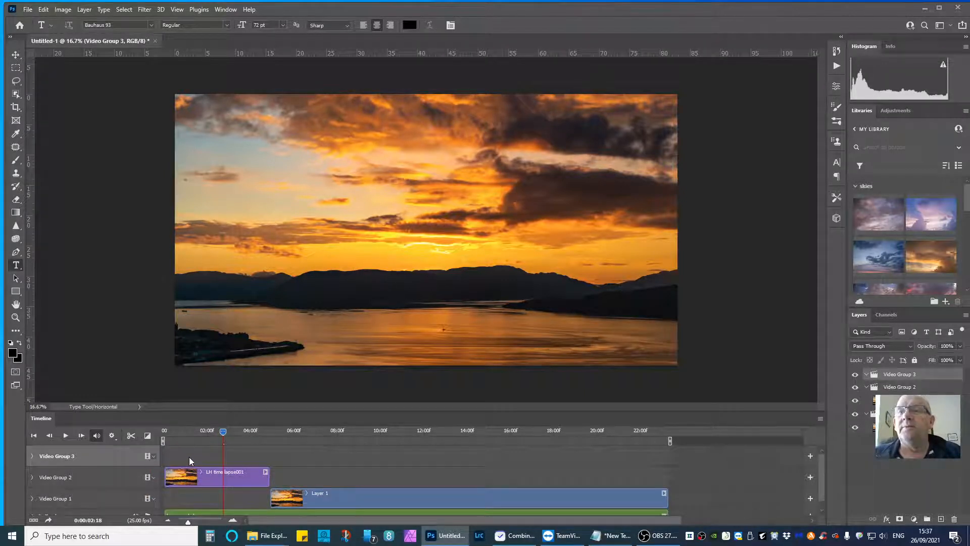
Add the title text "my video" over the sky of the opening still as a clip in Video Group 3, using 72 pt Bauhaus 93.
left_click(190, 457)
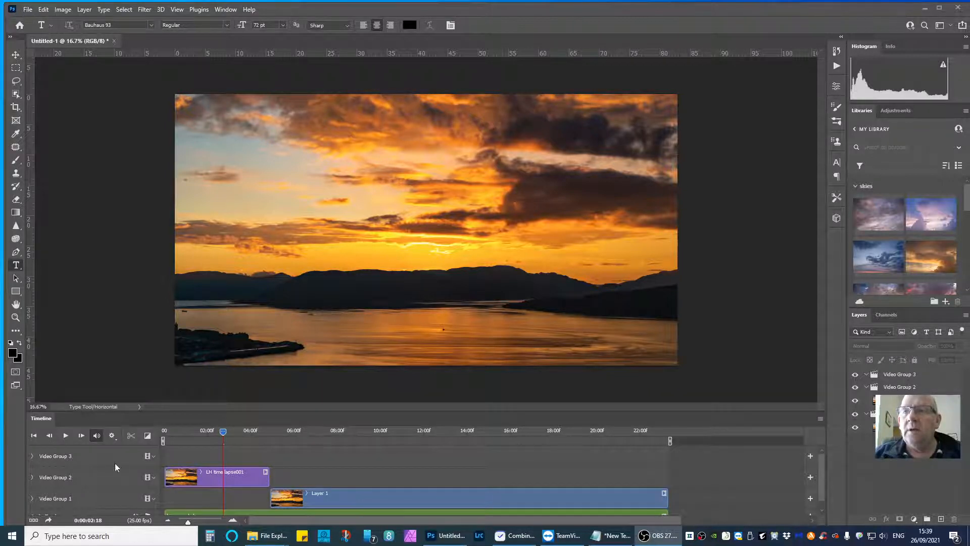
left_click(186, 454)
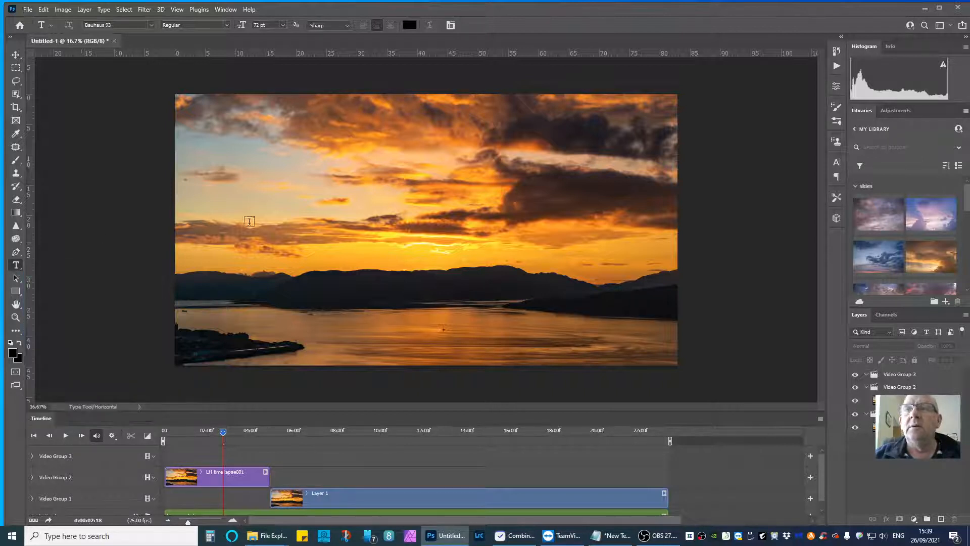
left_click(344, 219)
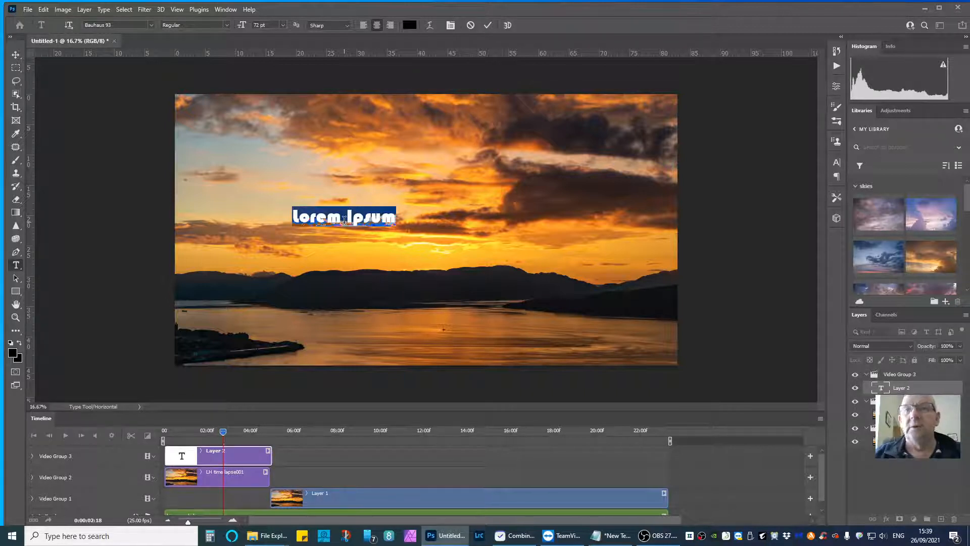
type("my vi")
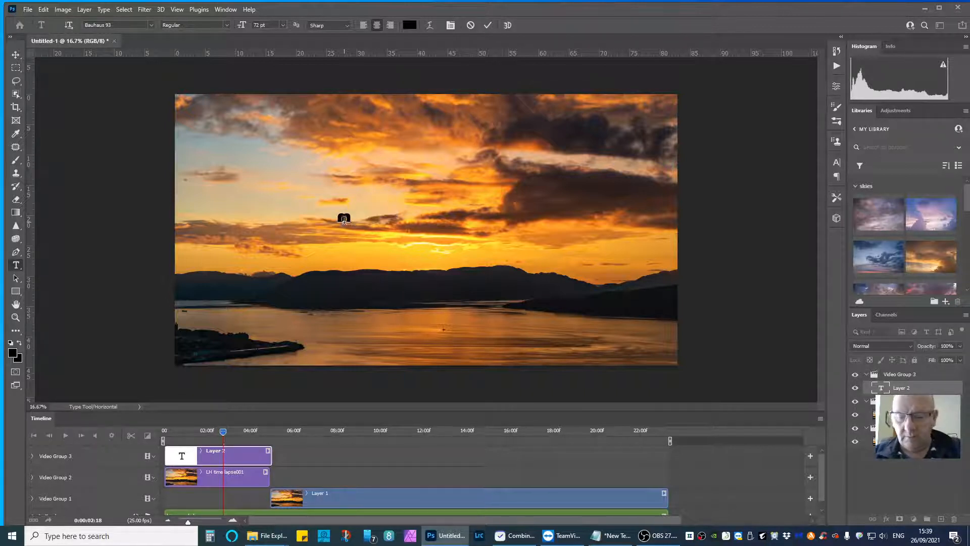
type("deo")
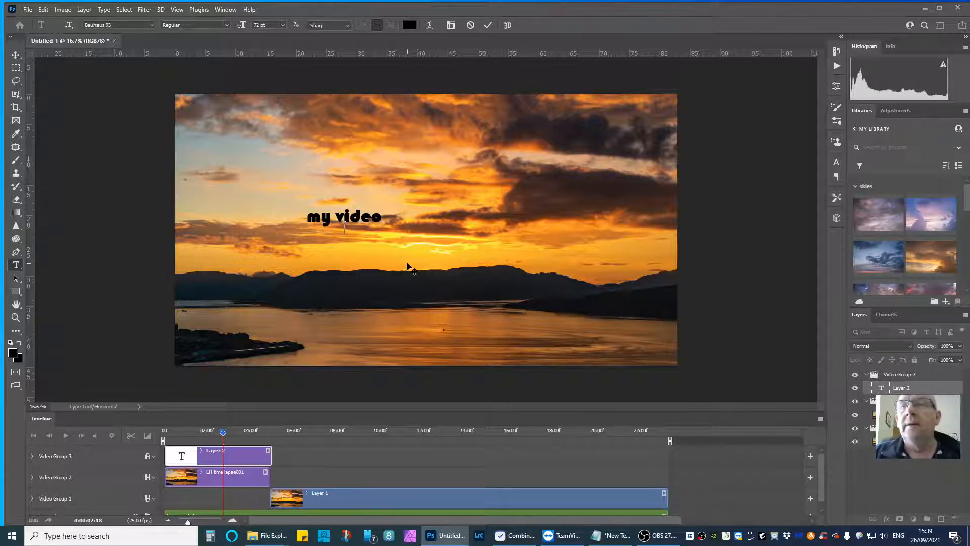
left_click(423, 453)
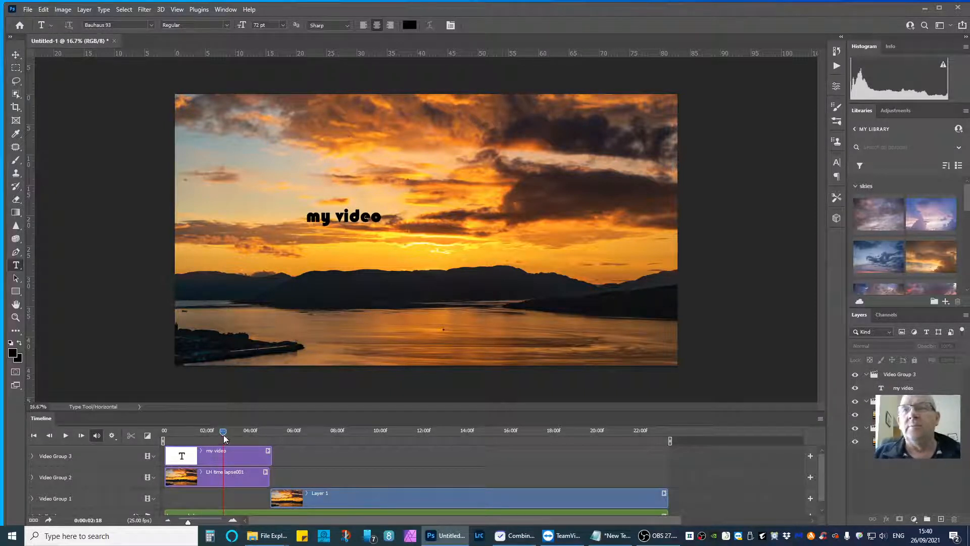
Preview the titled opening from the first frame and stop playback near the four-second mark.
left_click_drag(223, 431, 164, 440)
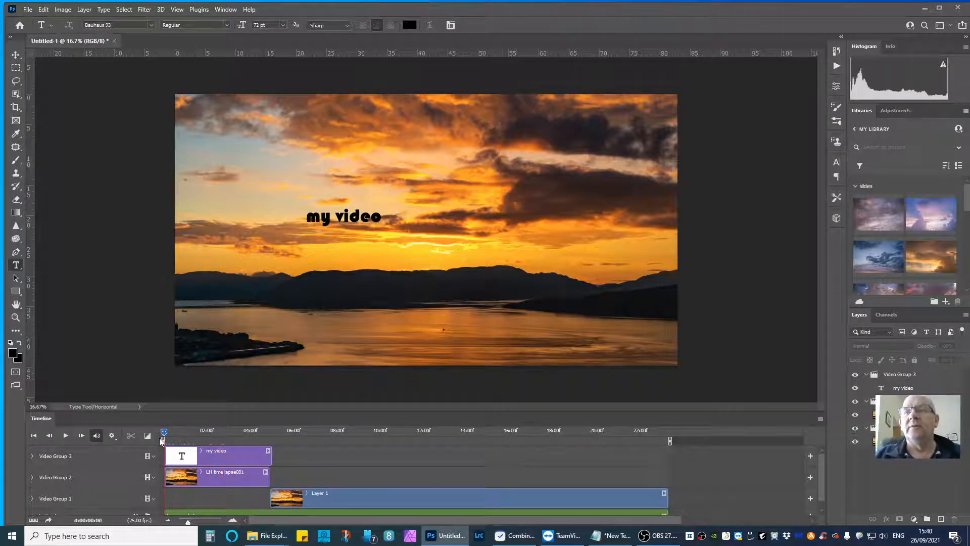
left_click(65, 437)
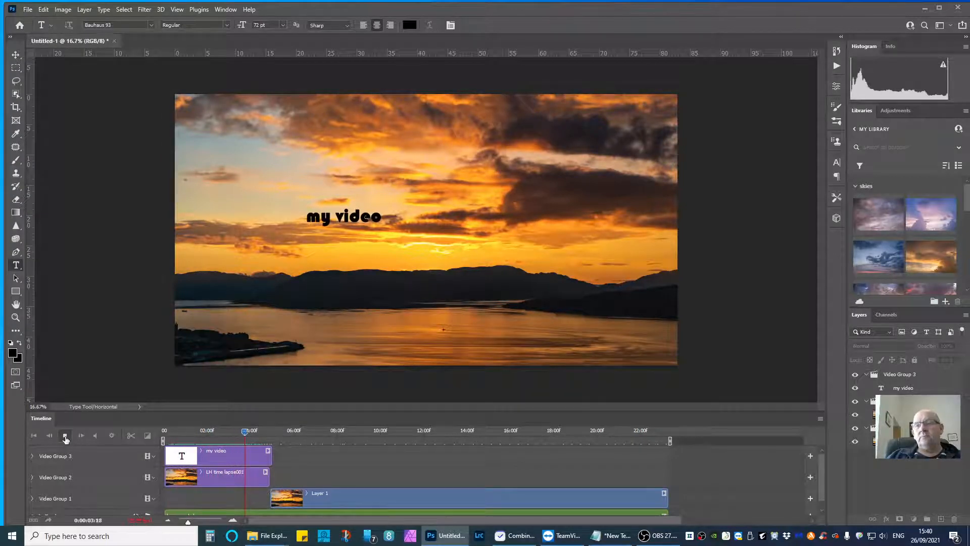
left_click(65, 437)
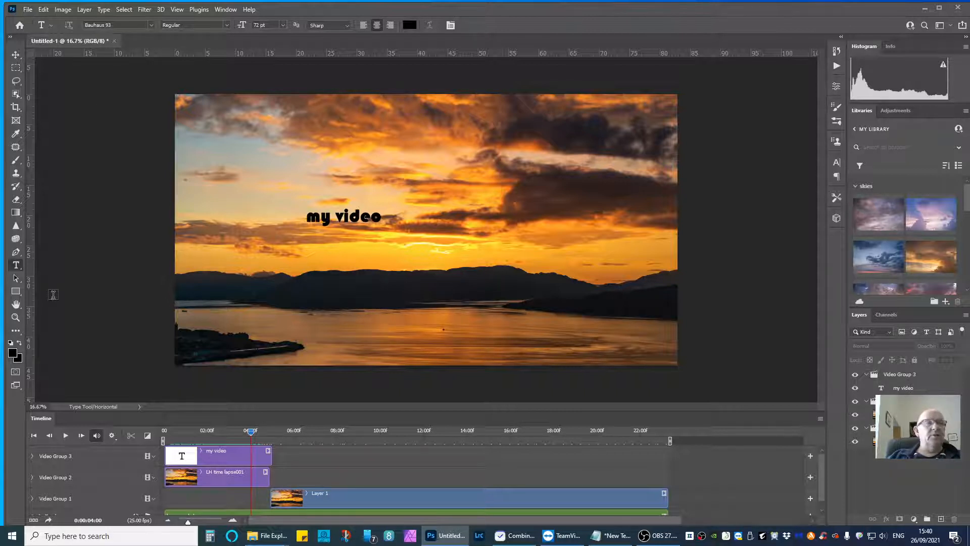
Start a video render of the sequence and name the output file "Lyle Hill Time Lapse".
left_click(27, 10)
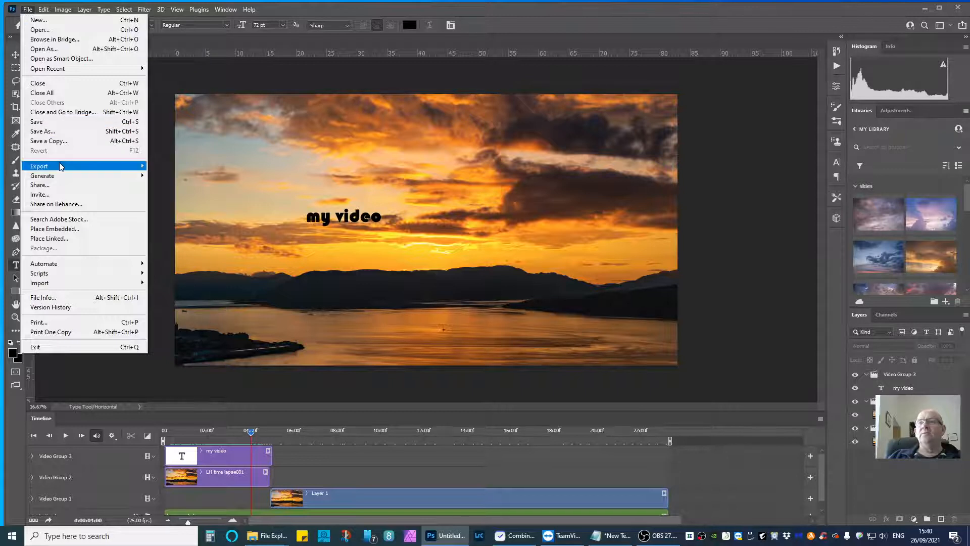
mouse_move(60, 172)
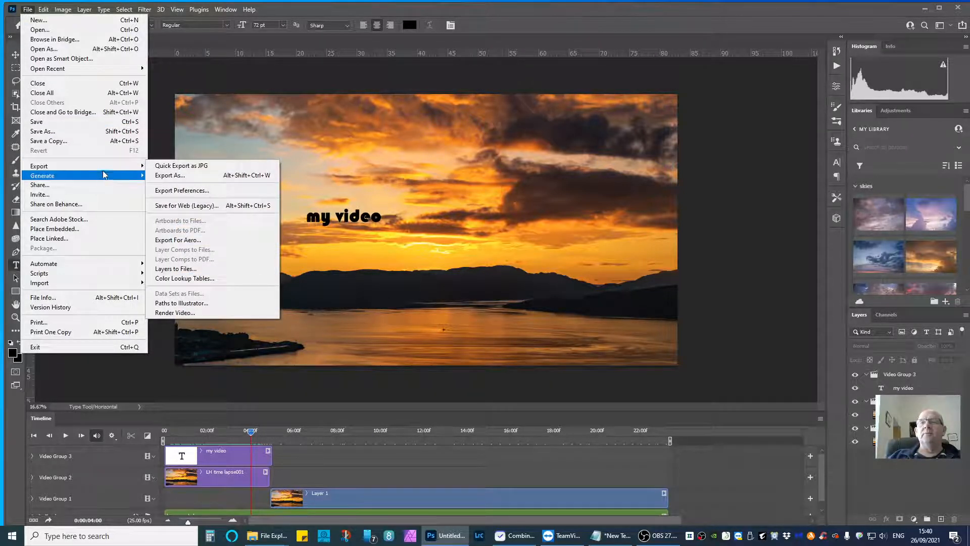
left_click(171, 313)
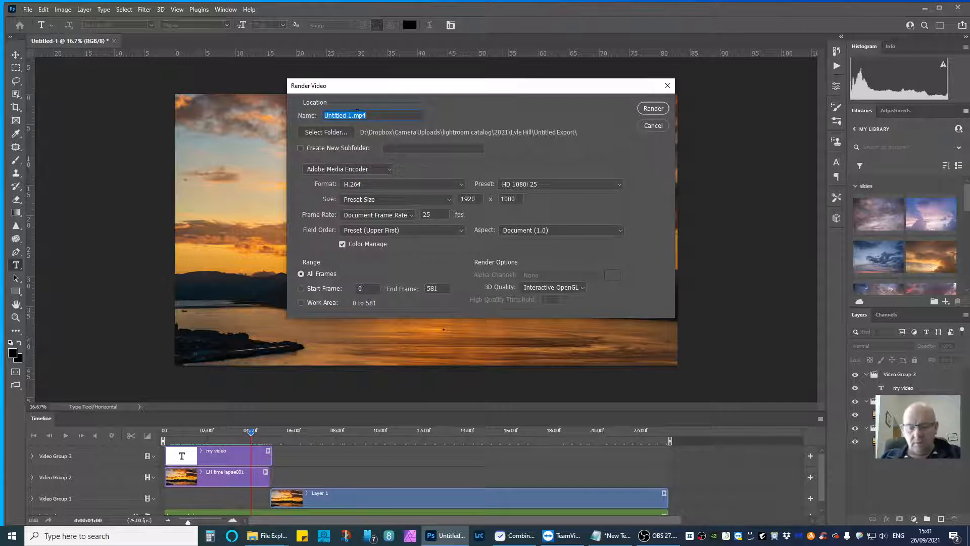
type("L")
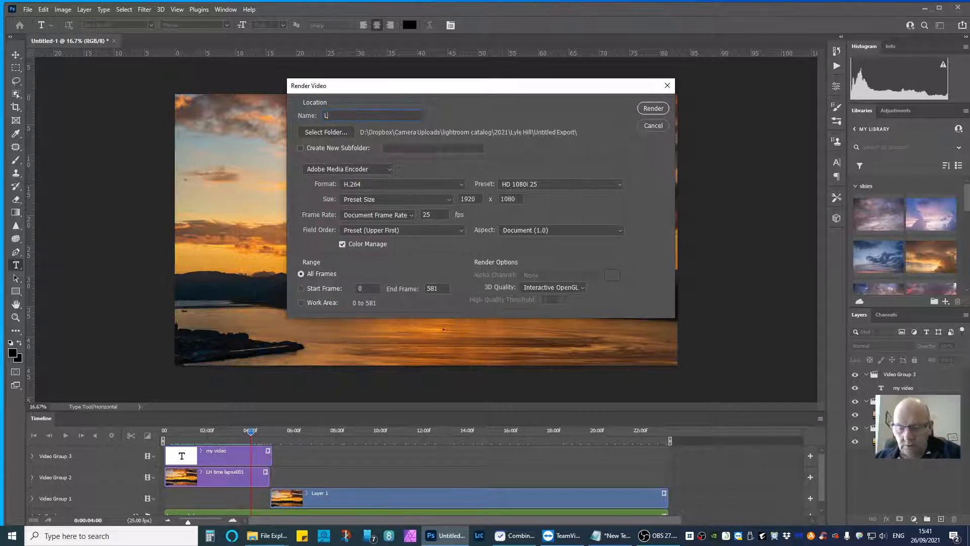
type("yle H")
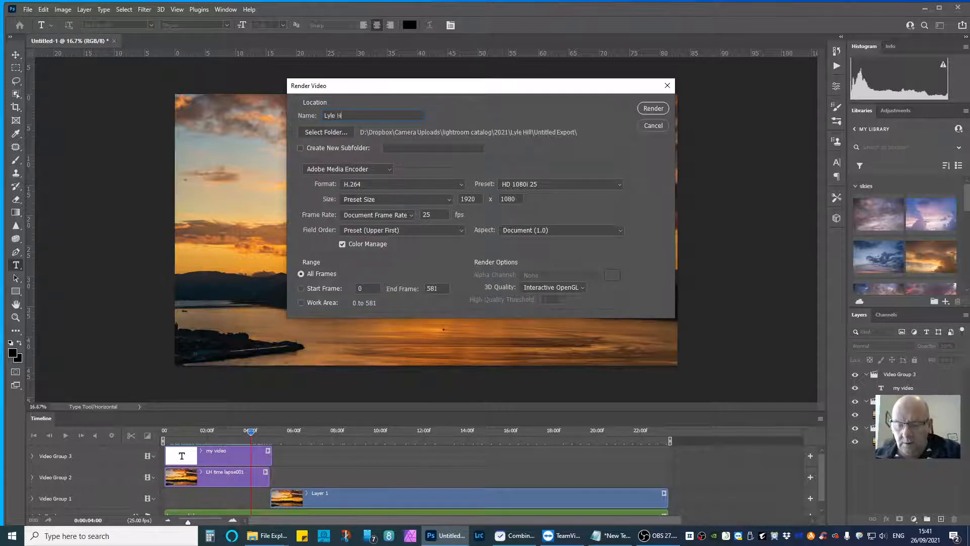
type("ill Time")
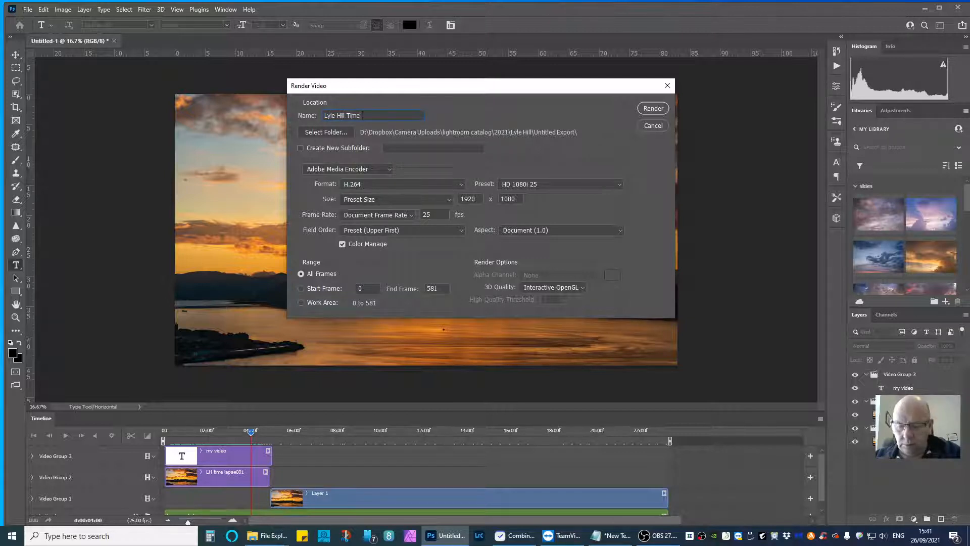
type(" Lapse")
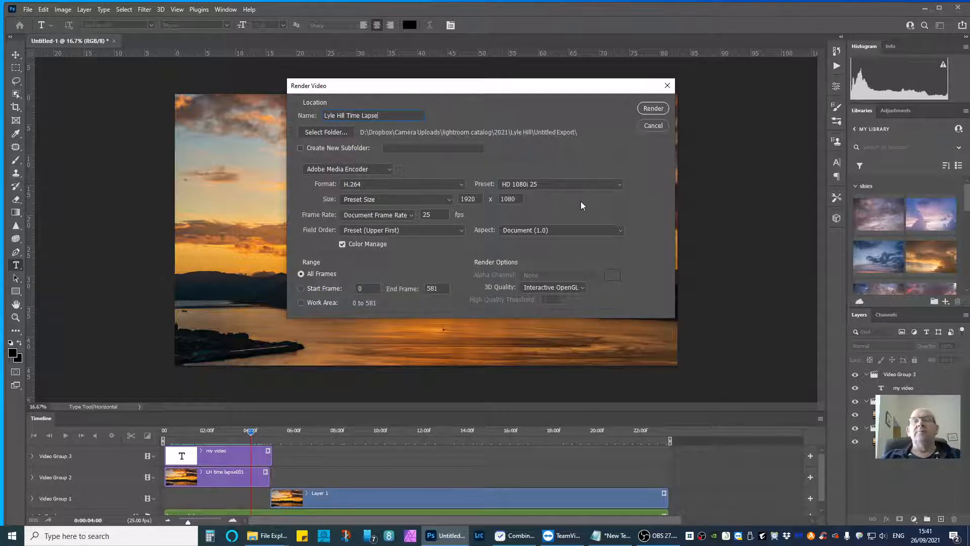
Set the render format to H.264 and the preset to HD 1080i 25.
left_click(387, 186)
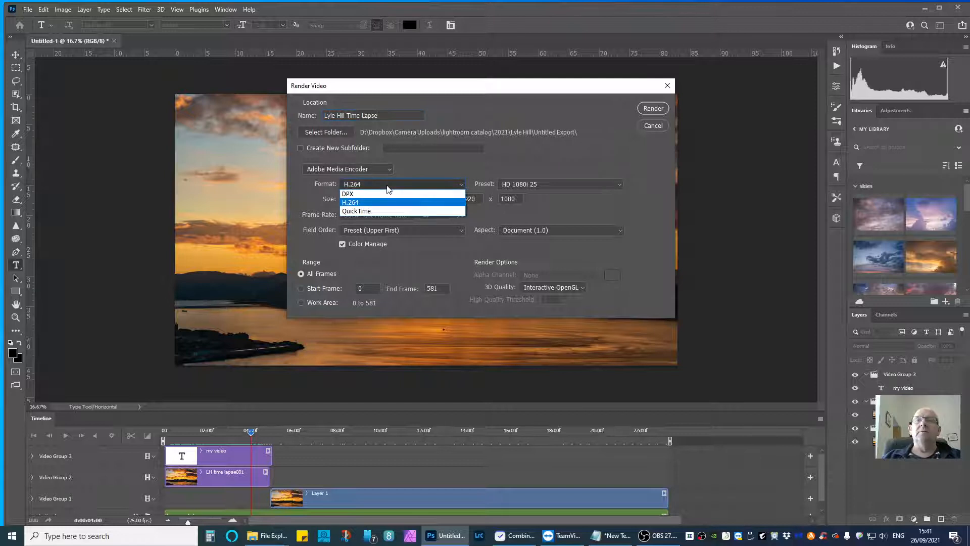
left_click(362, 205)
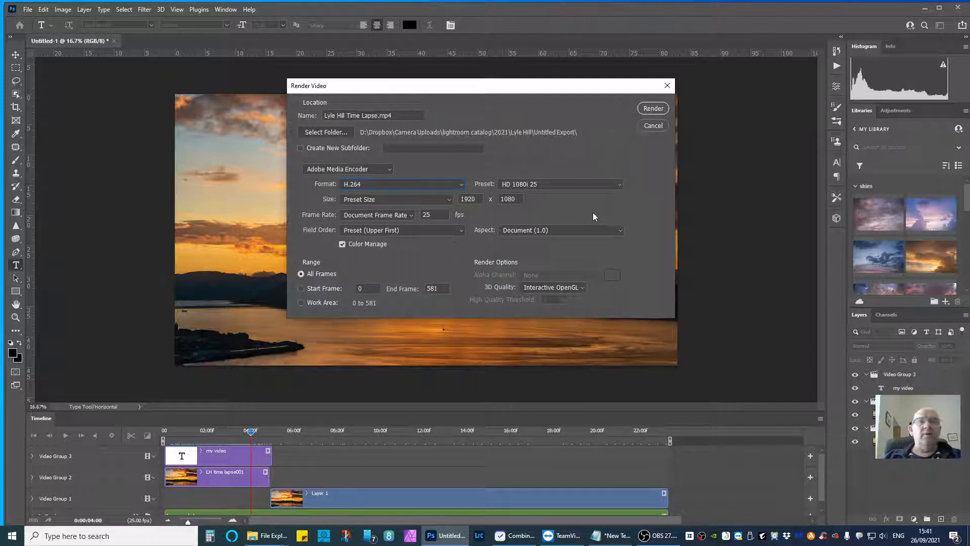
left_click(557, 187)
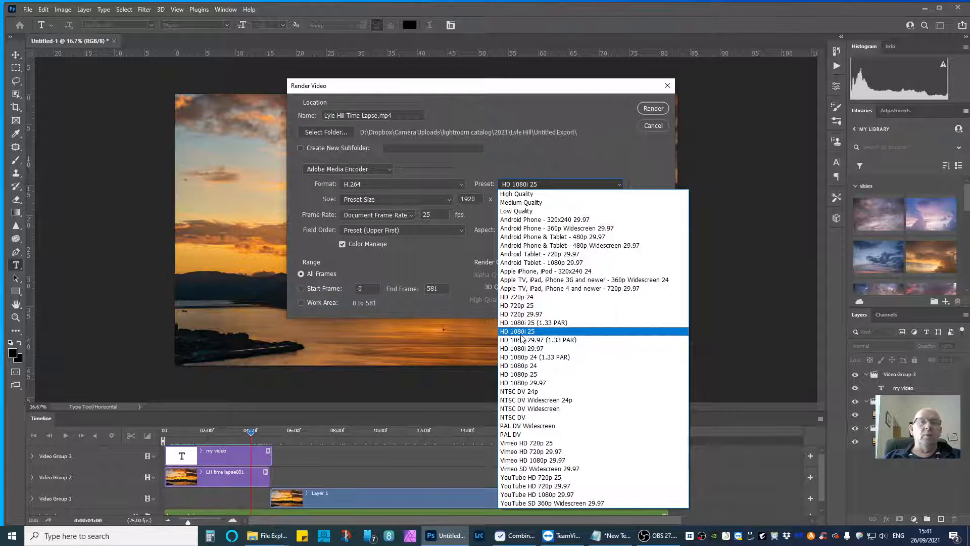
left_click(541, 332)
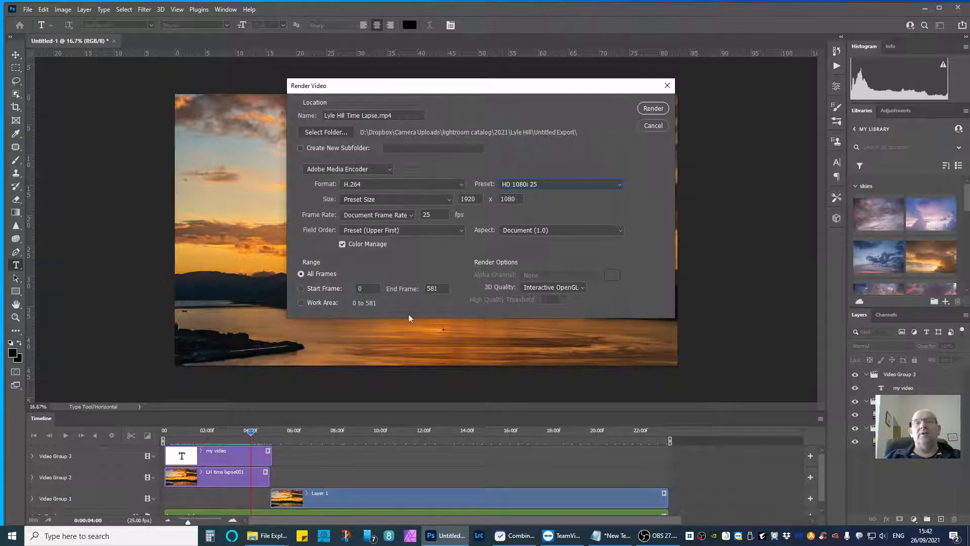
Render all frames of the video and play the finished Lyle Hill Time Lapse file in the media player.
left_click(654, 108)
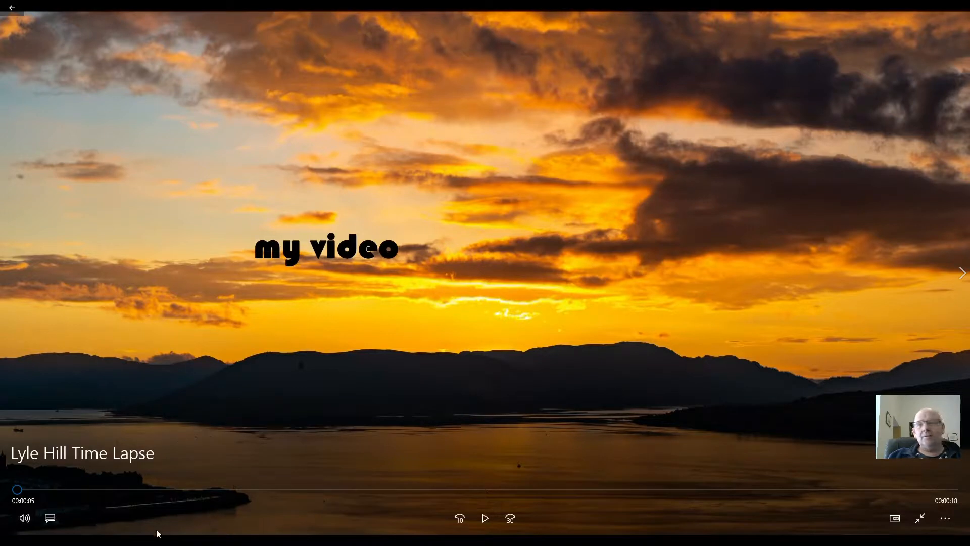
left_click(484, 518)
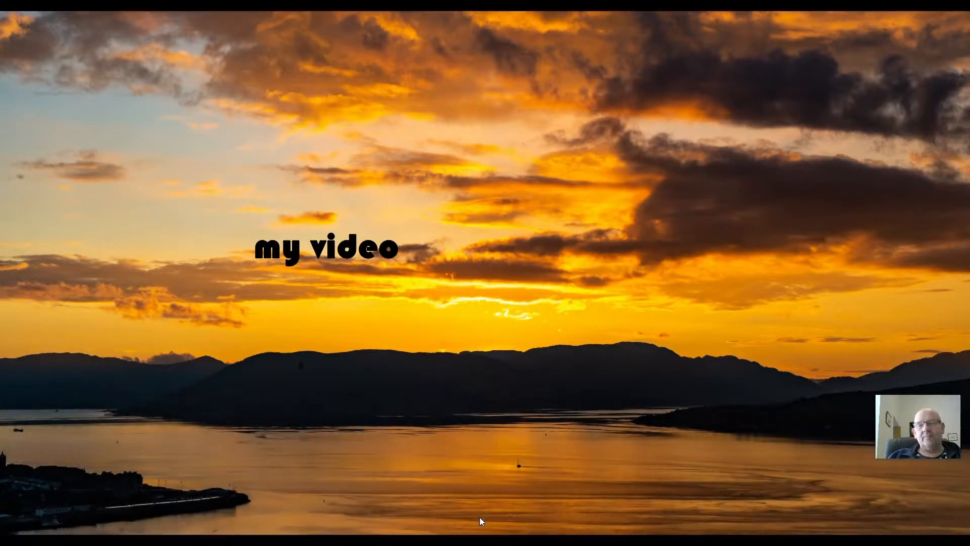